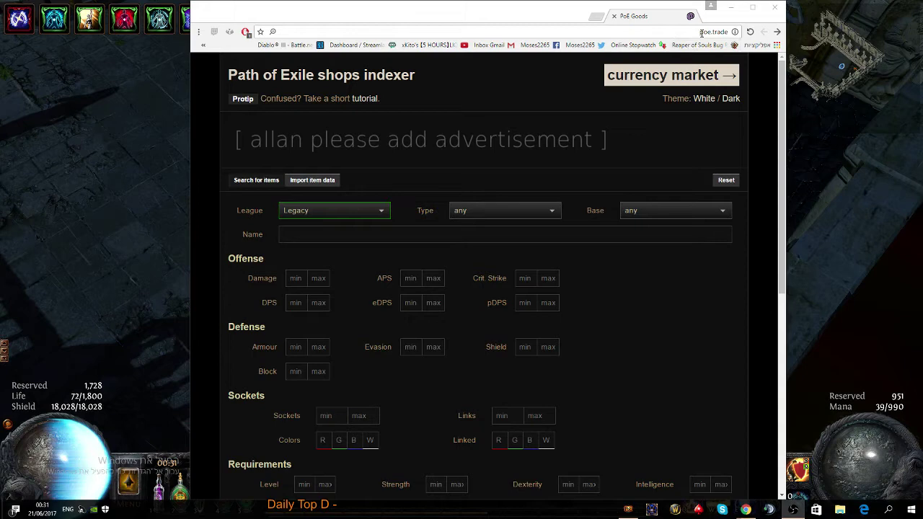
# Step: Look over the poe.trade item search form, peeking at the item type and item base lists
pyautogui.click(656, 34)
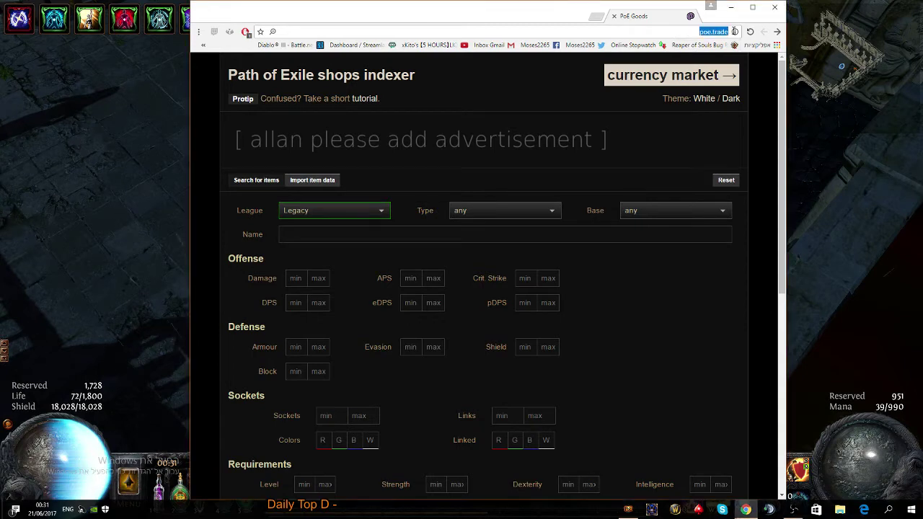
pyautogui.click(656, 34)
pyautogui.scroll(-6, 323, 234)
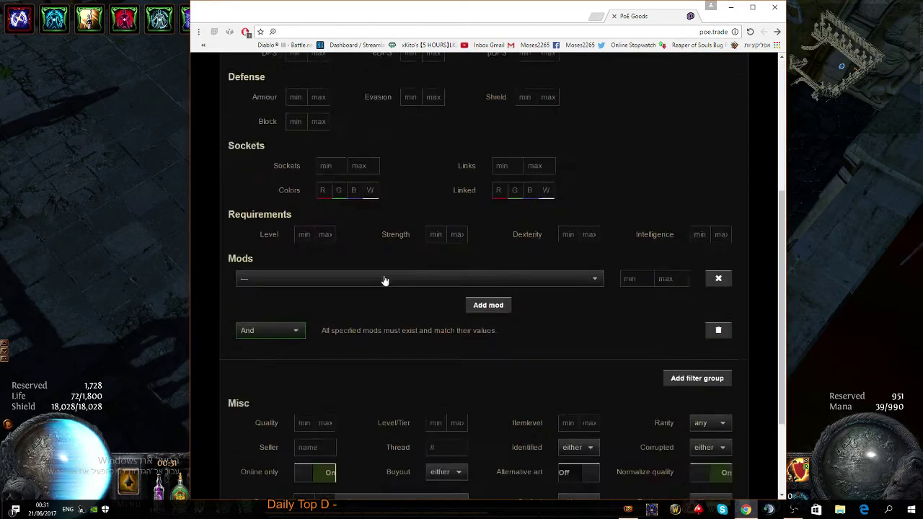
pyautogui.scroll(3, 410, 311)
pyautogui.scroll(2, 409, 302)
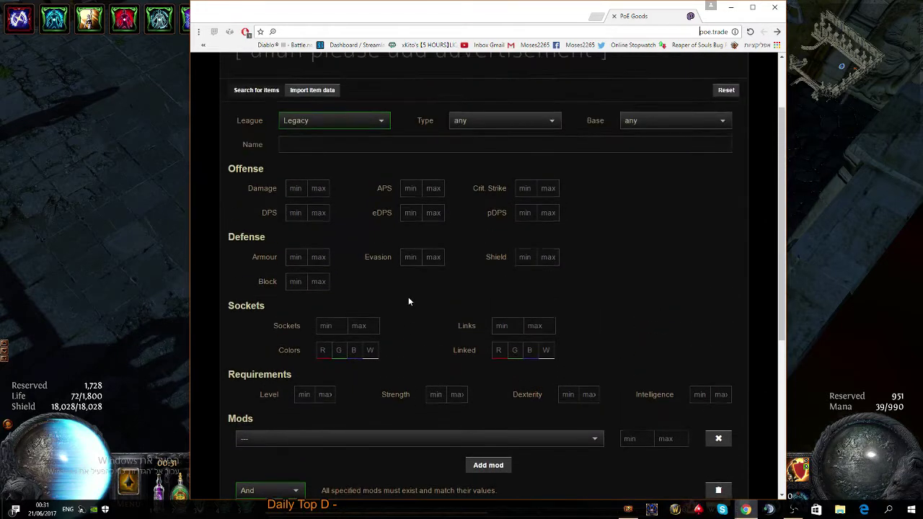
pyautogui.click(482, 173)
pyautogui.click(481, 174)
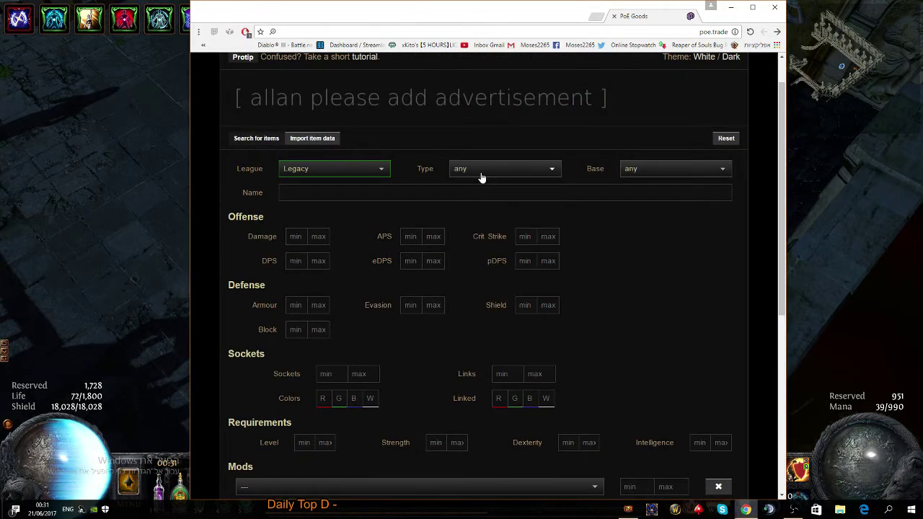
pyautogui.click(481, 175)
pyautogui.click(481, 175)
pyautogui.click(647, 176)
pyautogui.click(647, 176)
pyautogui.scroll(-3, 411, 291)
pyautogui.scroll(4, 540, 371)
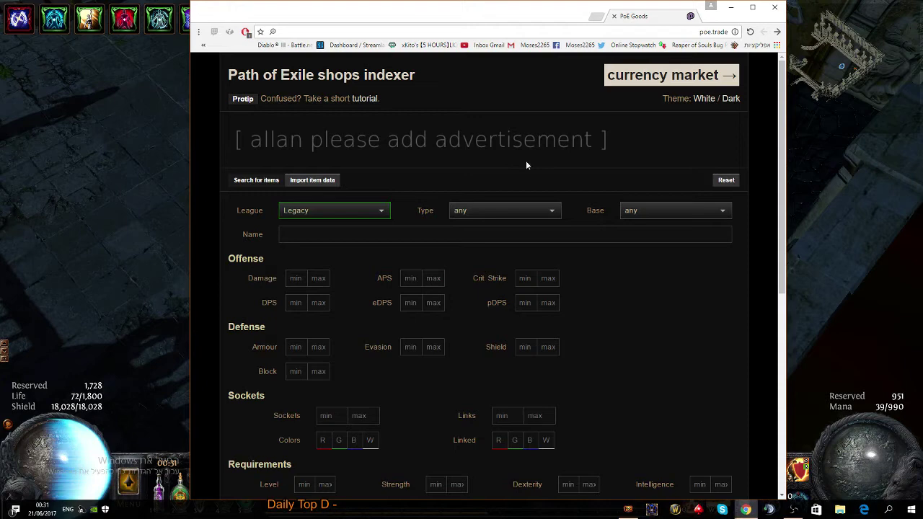
# Step: In the currency market, choose Journeyman Cartographer's Sextant as wanted and Chaos Orb as offered
pyautogui.click(626, 81)
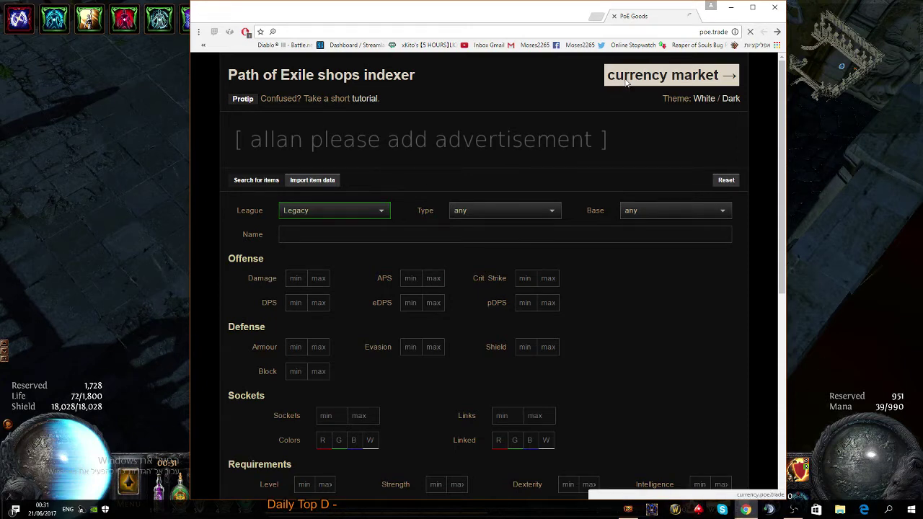
pyautogui.scroll(-1, 508, 234)
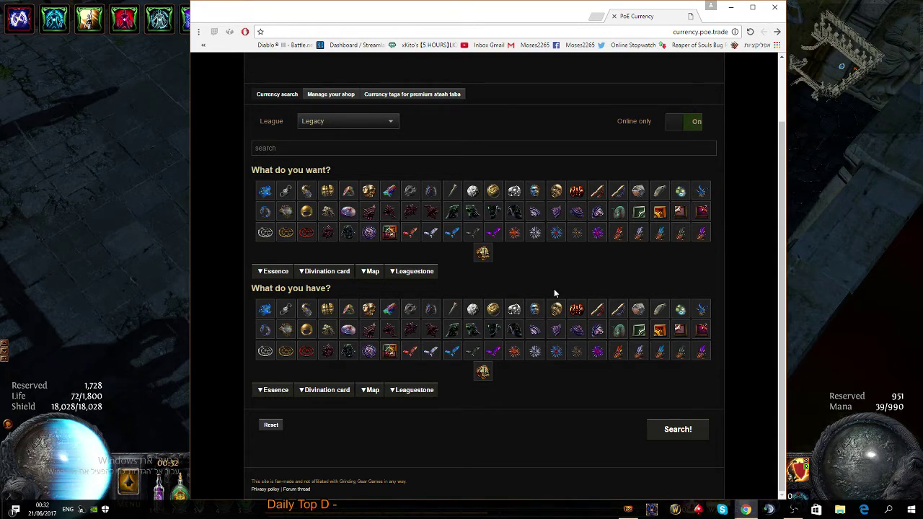
pyautogui.click(287, 233)
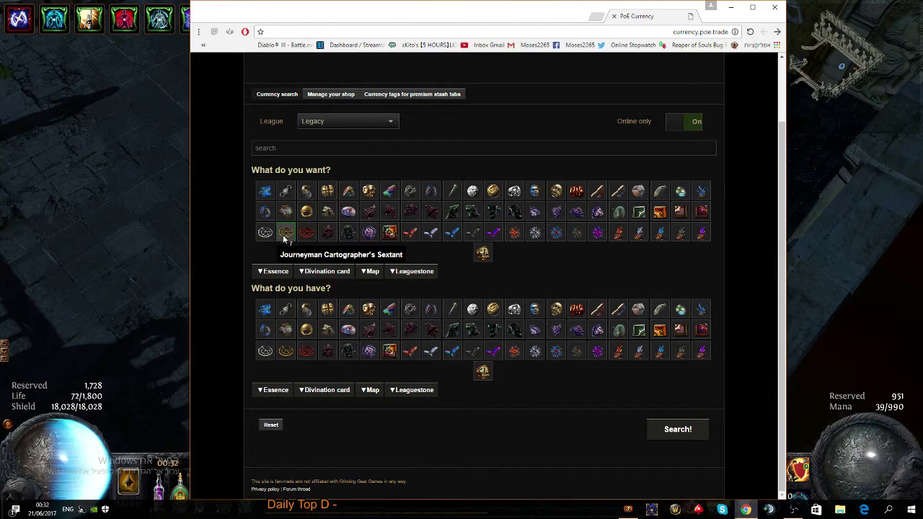
pyautogui.click(328, 312)
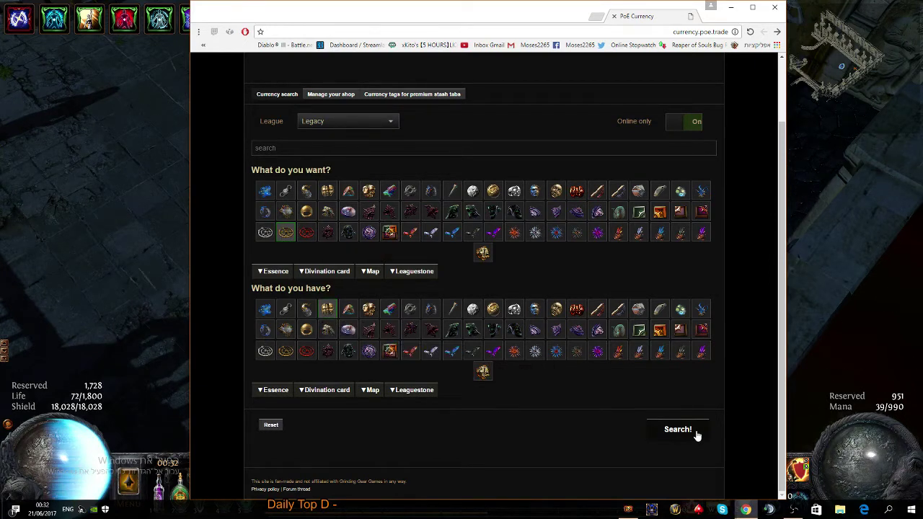
# Step: Run the sextant-for-chaos search and review the offers, cheapest at 4 chaos, rising to 5
pyautogui.click(693, 429)
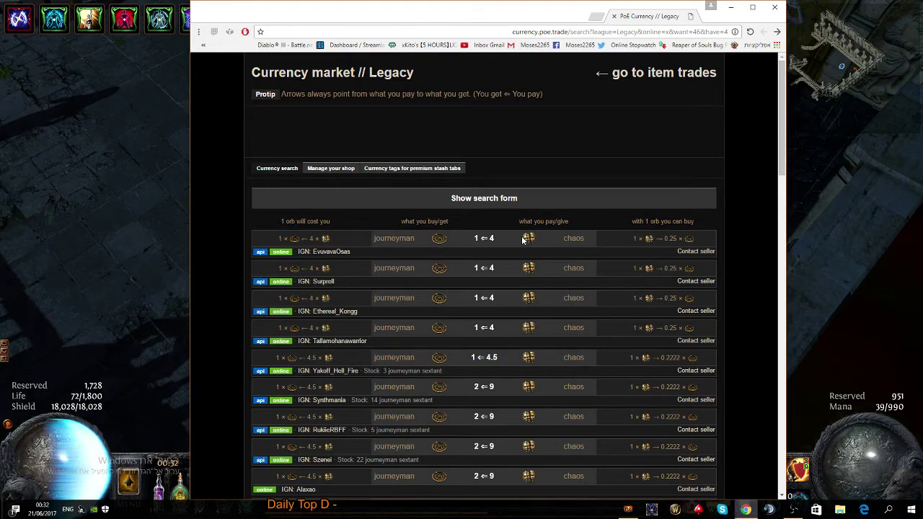
pyautogui.scroll(-2, 485, 254)
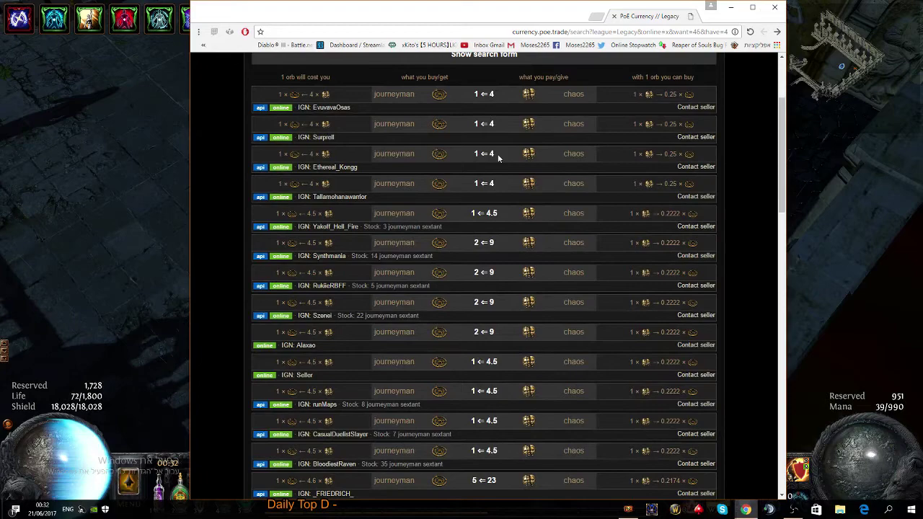
pyautogui.scroll(-4, 491, 225)
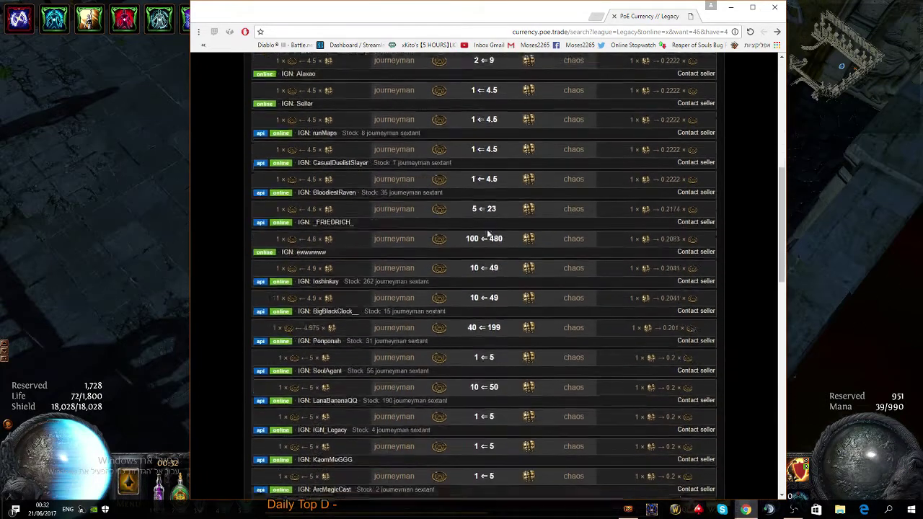
pyautogui.scroll(-1, 487, 234)
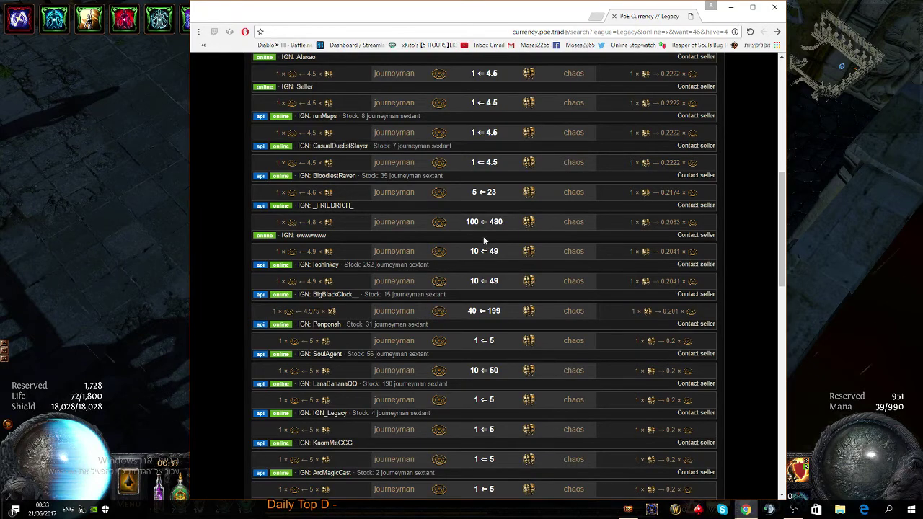
pyautogui.scroll(6, 484, 240)
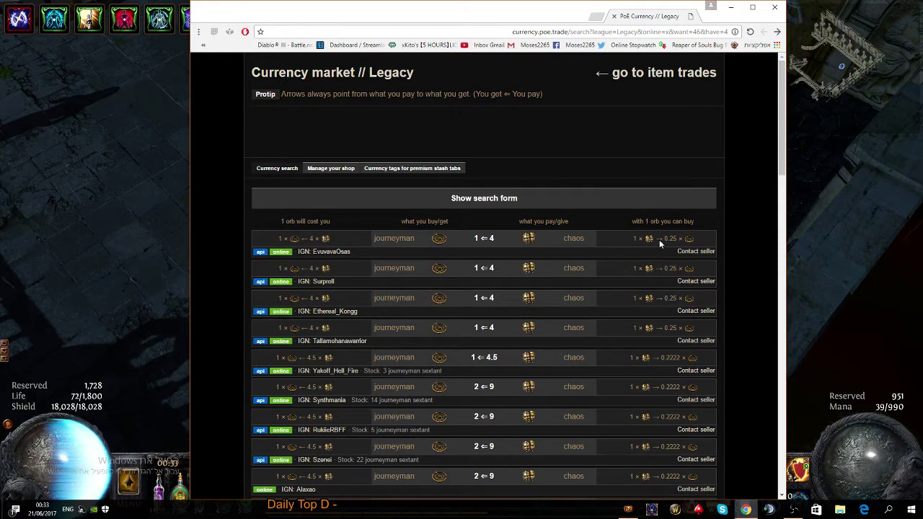
# Step: Search Chaos Orb wanted for Journeyman Sextant offered, finding up to 4.4 chaos per sextant
pyautogui.click(528, 201)
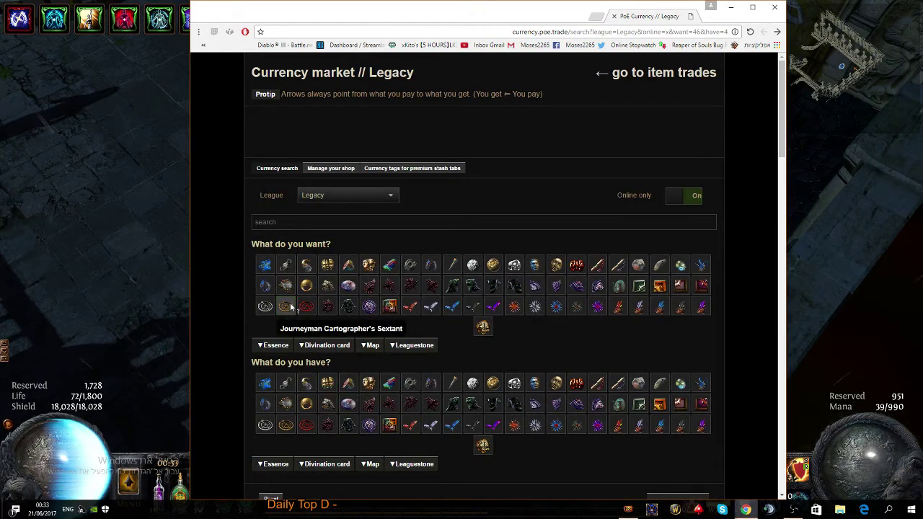
pyautogui.click(327, 267)
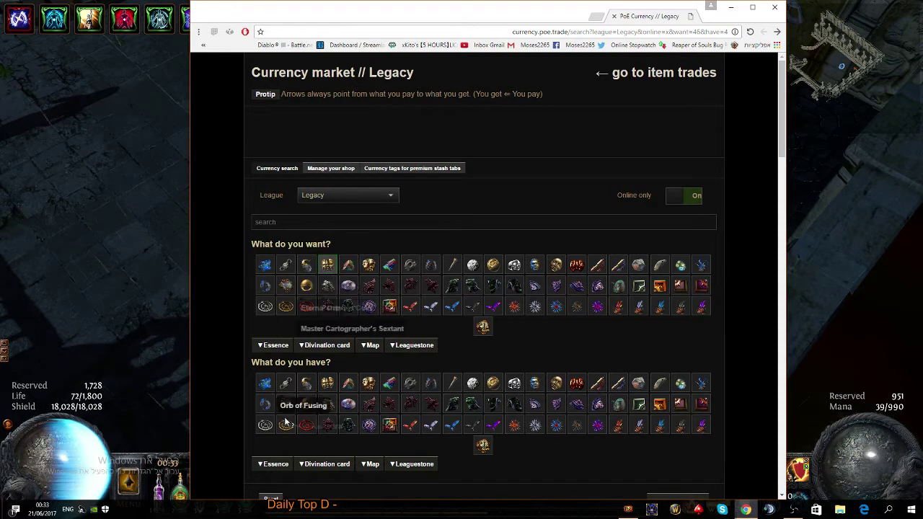
pyautogui.click(285, 427)
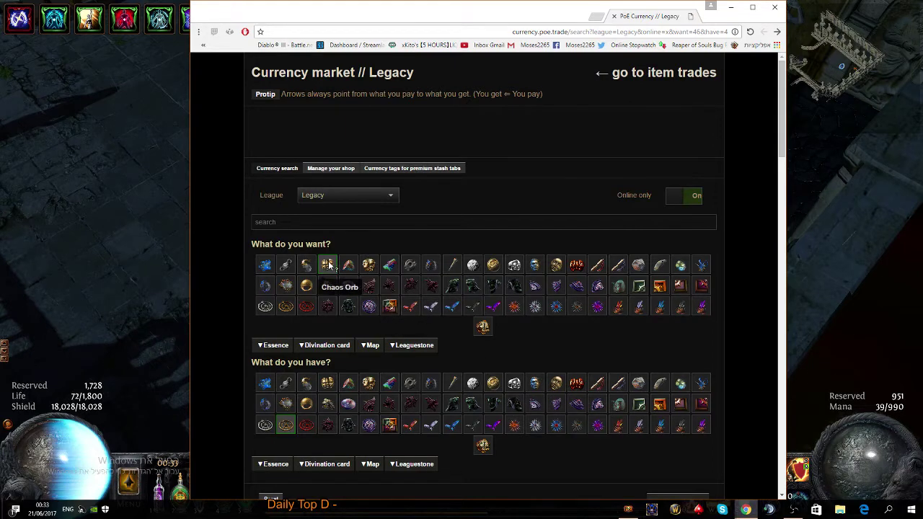
pyautogui.scroll(-3, 529, 357)
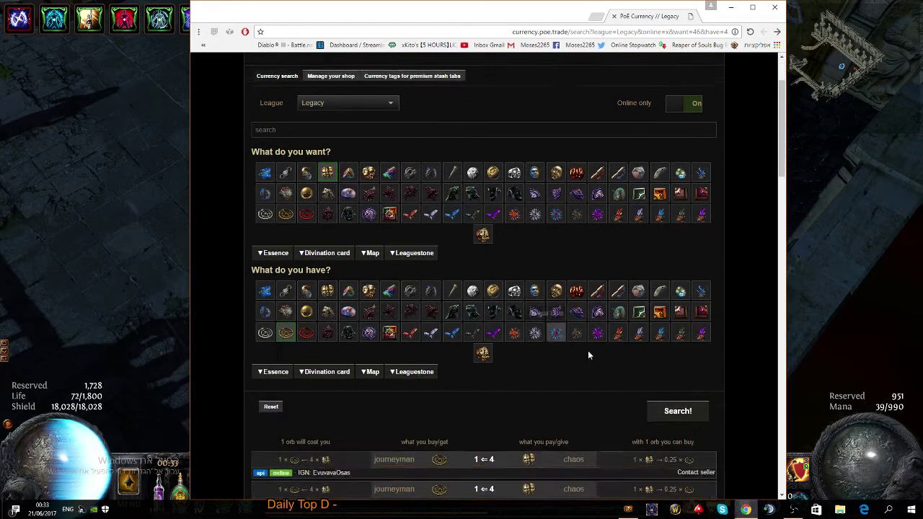
pyautogui.click(682, 408)
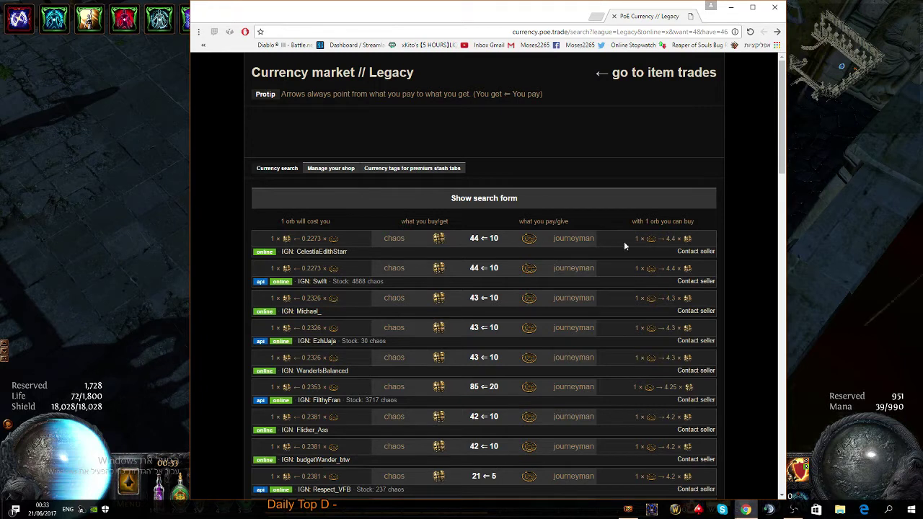
pyautogui.click(572, 204)
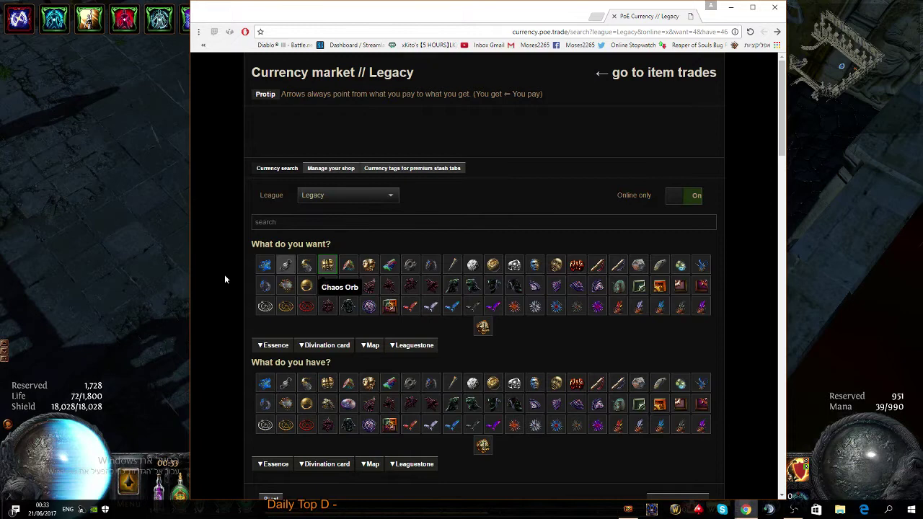
# Step: Search chaos offered for Orb of Alteration, seeing 14.8 to 15.5 alterations per chaos
pyautogui.click(264, 383)
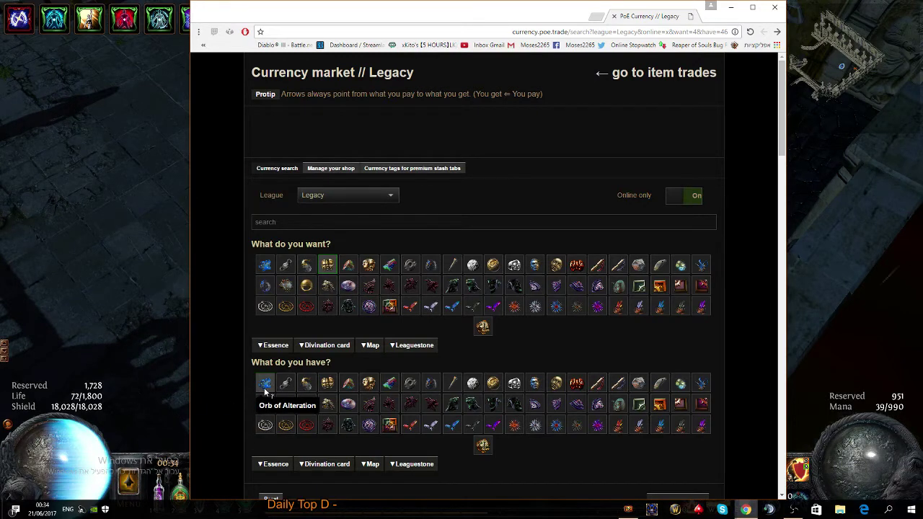
pyautogui.scroll(-2, 517, 341)
pyautogui.click(686, 365)
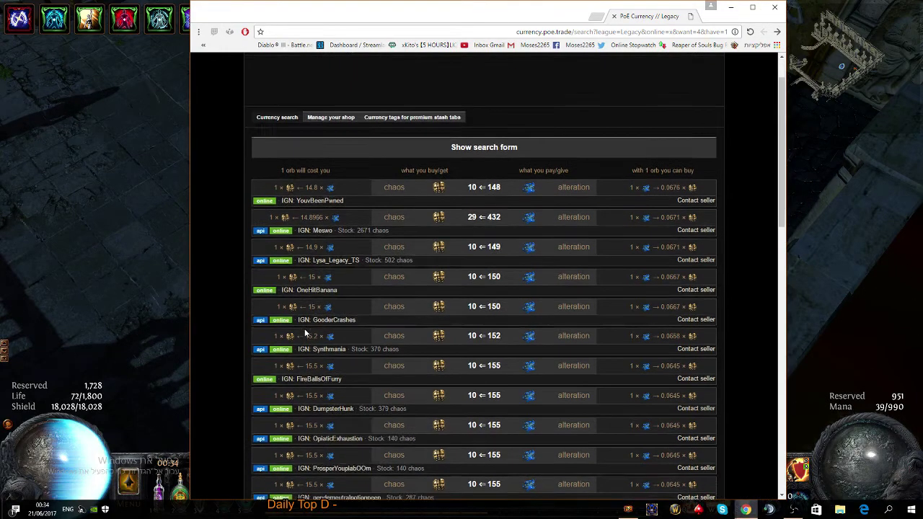
pyautogui.scroll(-2, 305, 328)
pyautogui.scroll(2, 300, 322)
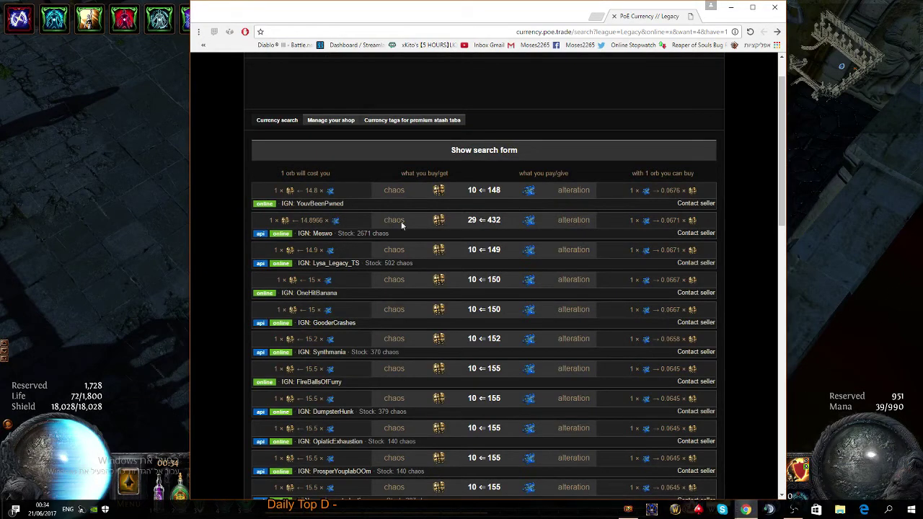
pyautogui.click(510, 153)
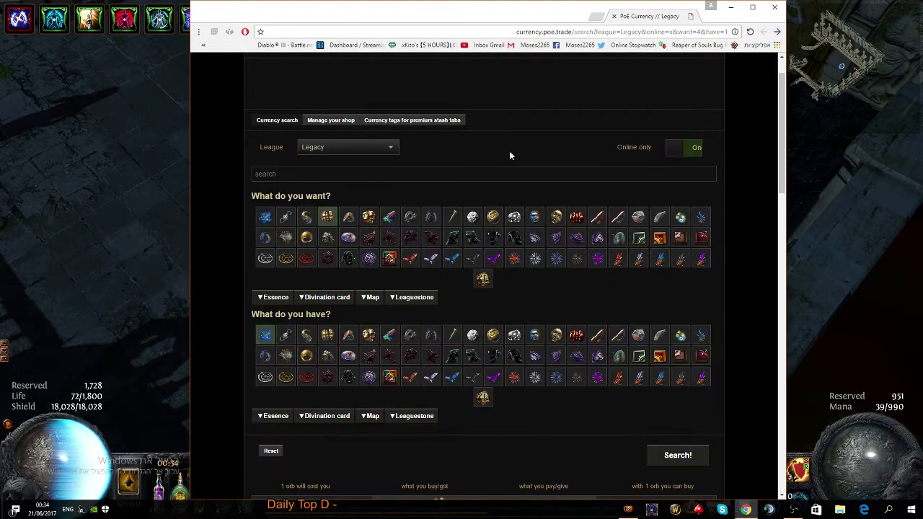
# Step: Go to the 'Manage your shop' page for the currency shop
pyautogui.scroll(1, 422, 187)
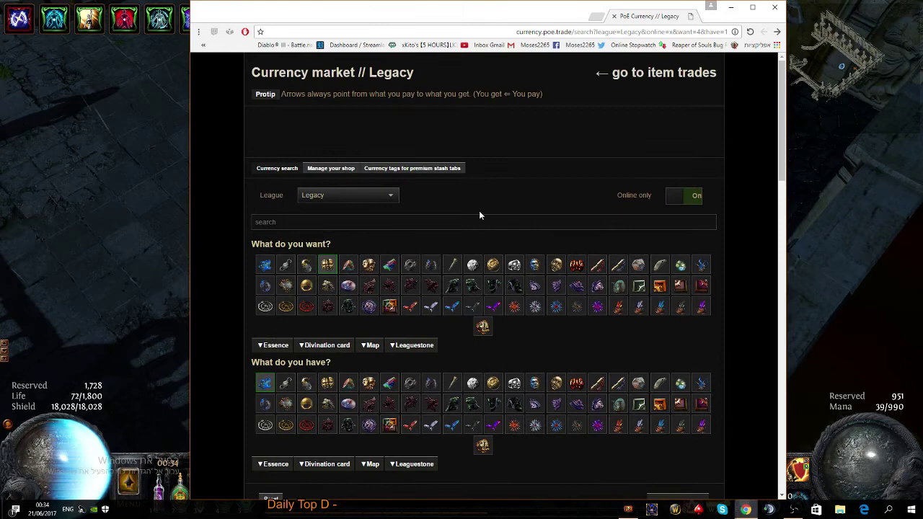
pyautogui.click(334, 170)
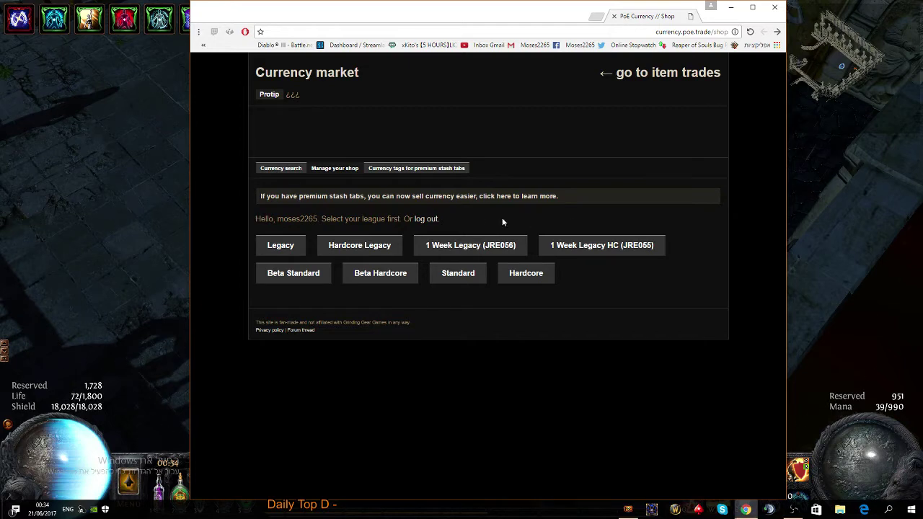
pyautogui.moveTo(317, 220); pyautogui.dragTo(282, 224)
# Step: Load the Legacy shop, showing its 42 Cartographer's Chisels for 20 Chaos Orbs offer
pyautogui.click(384, 227)
pyautogui.click(284, 247)
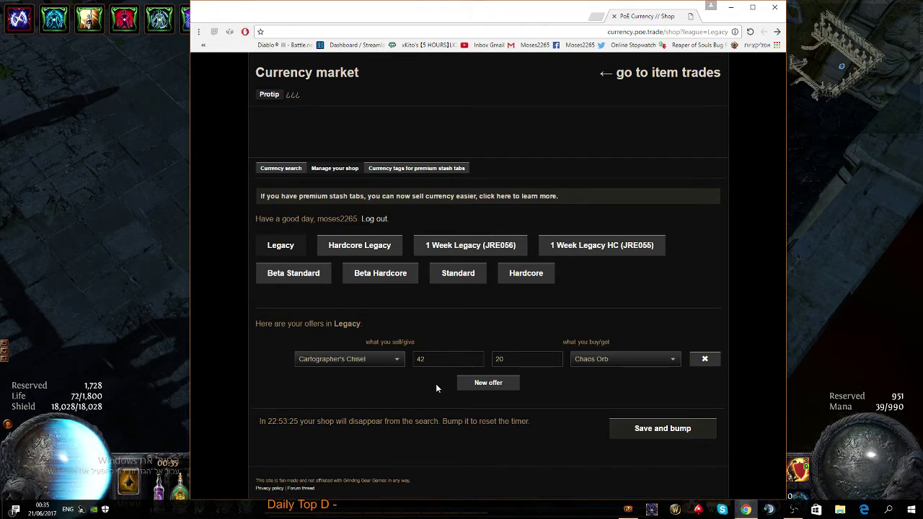
# Step: Add a new shop offer selling 1 Exalted Orb
pyautogui.click(483, 383)
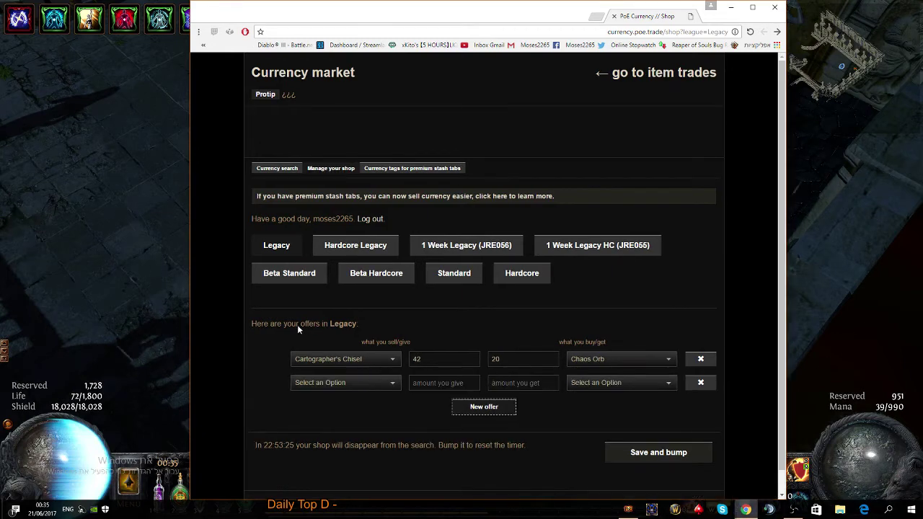
pyautogui.scroll(-1, 297, 329)
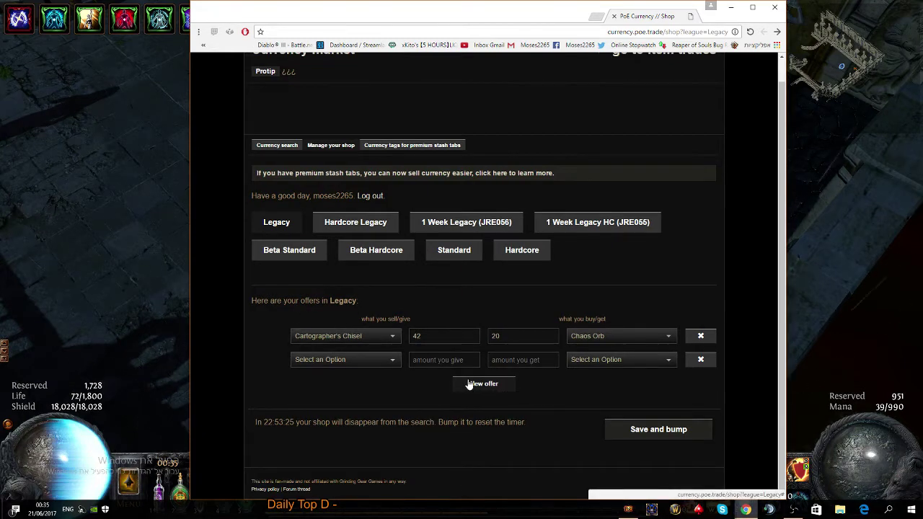
pyautogui.click(327, 360)
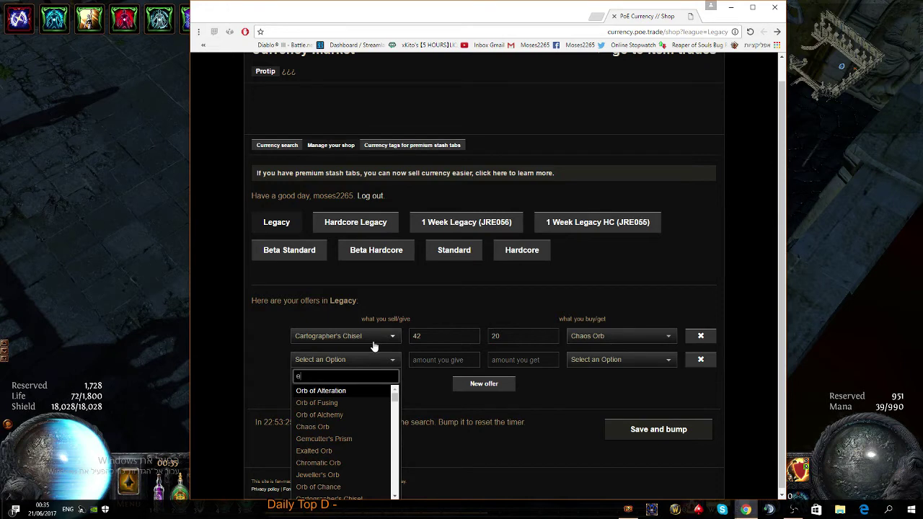
pyautogui.write('exa')
pyautogui.press('Tab')
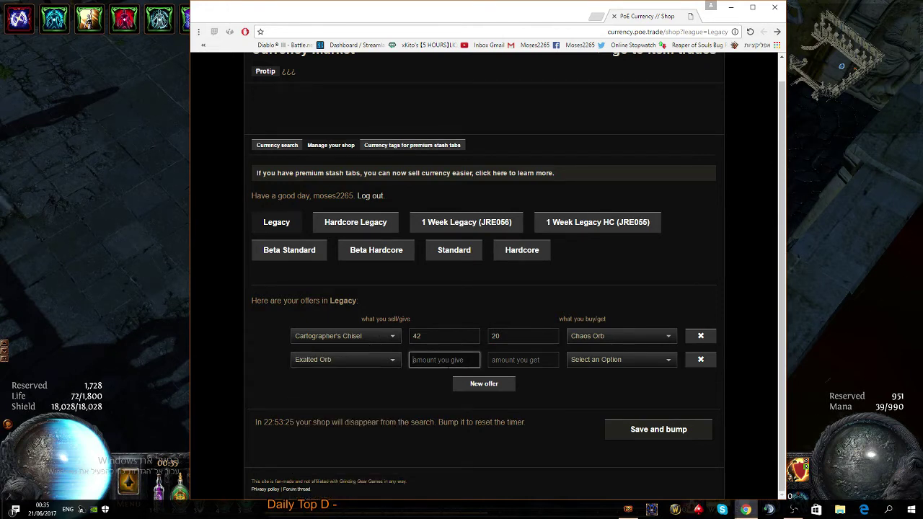
pyautogui.press('Down')
pyautogui.write('1')
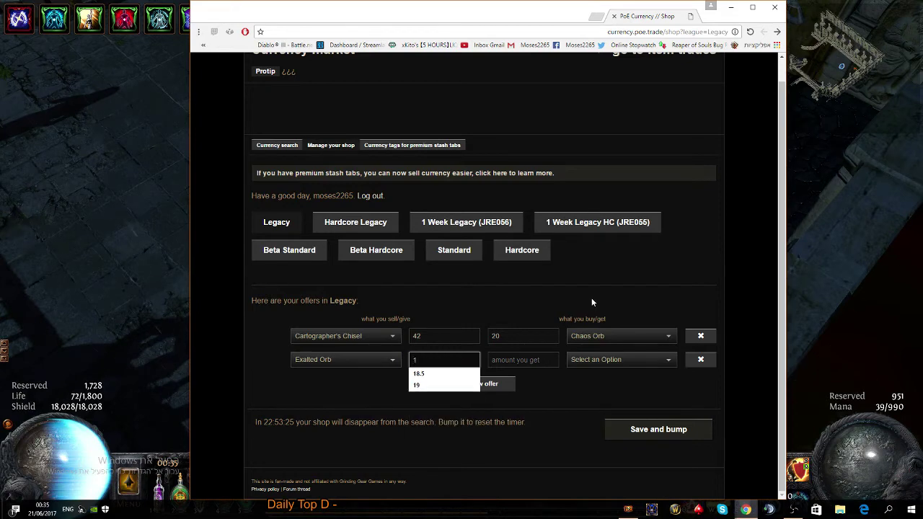
# Step: Price the Exalted Orb at 90 Chaos Orbs, save and bump the shop, and return to the game
pyautogui.click(523, 359)
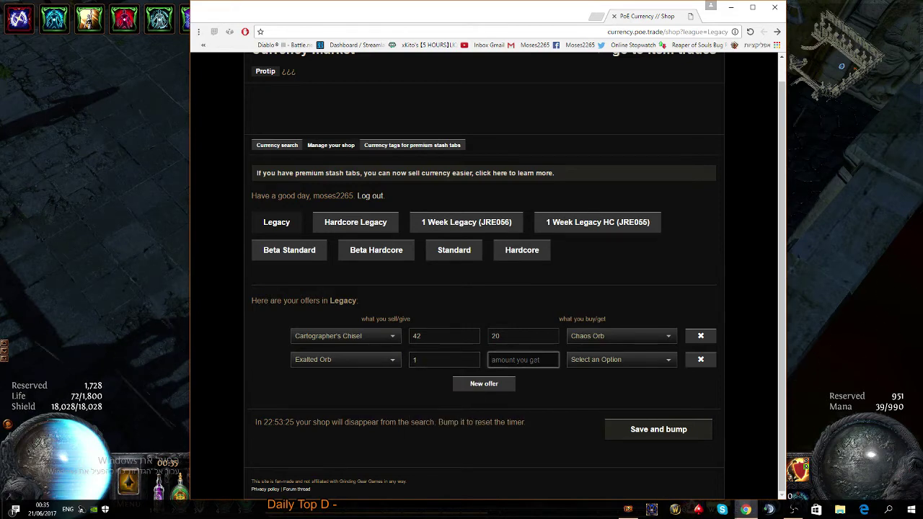
pyautogui.click(607, 360)
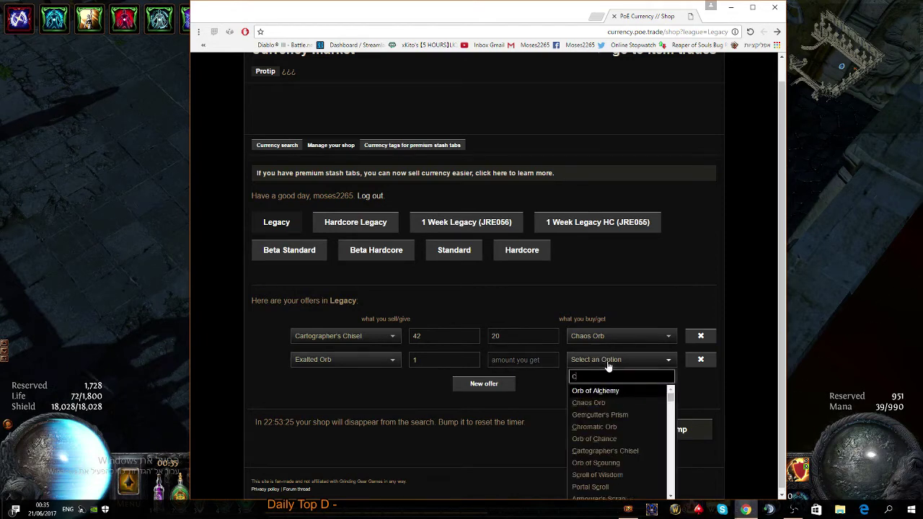
pyautogui.write('chao')
pyautogui.press('Return')
pyautogui.click(523, 360)
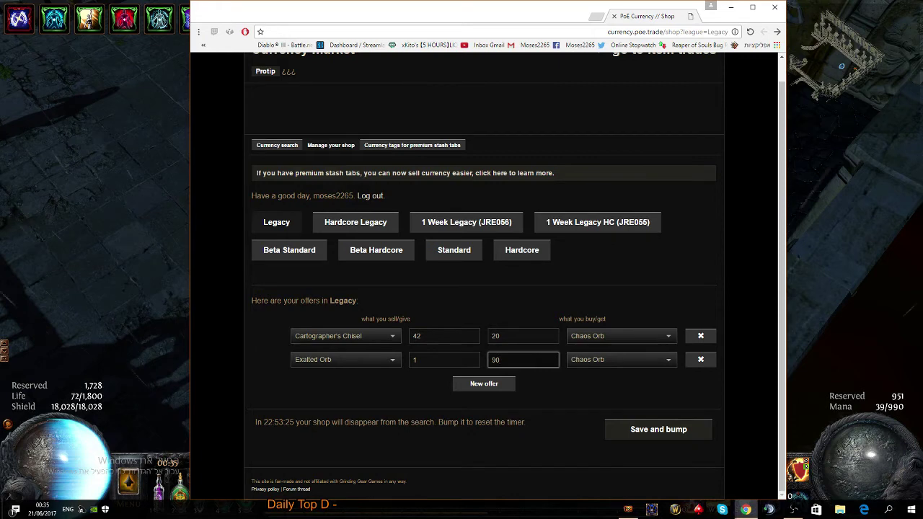
pyautogui.click(549, 401)
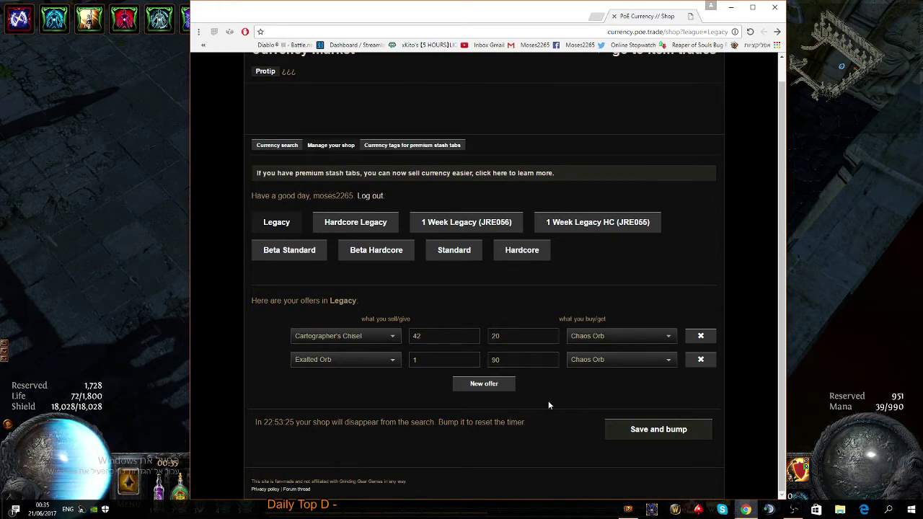
pyautogui.click(641, 433)
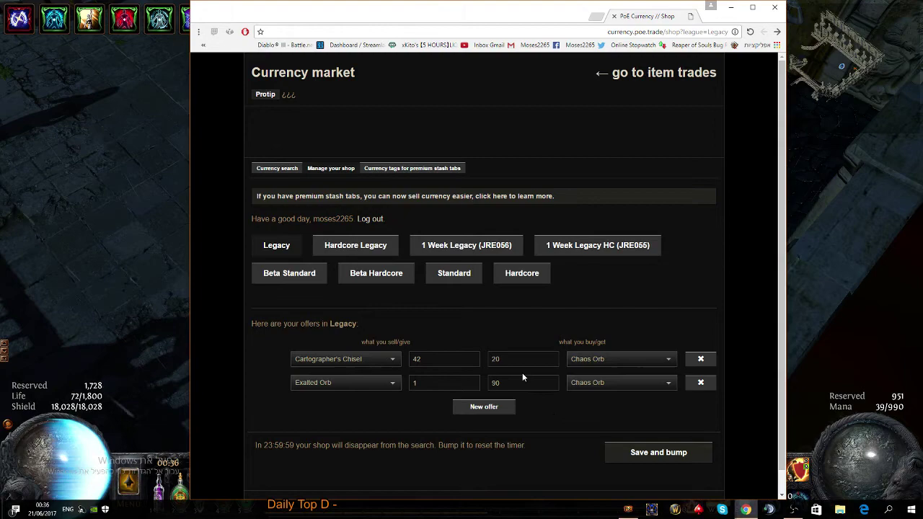
pyautogui.click(730, 7)
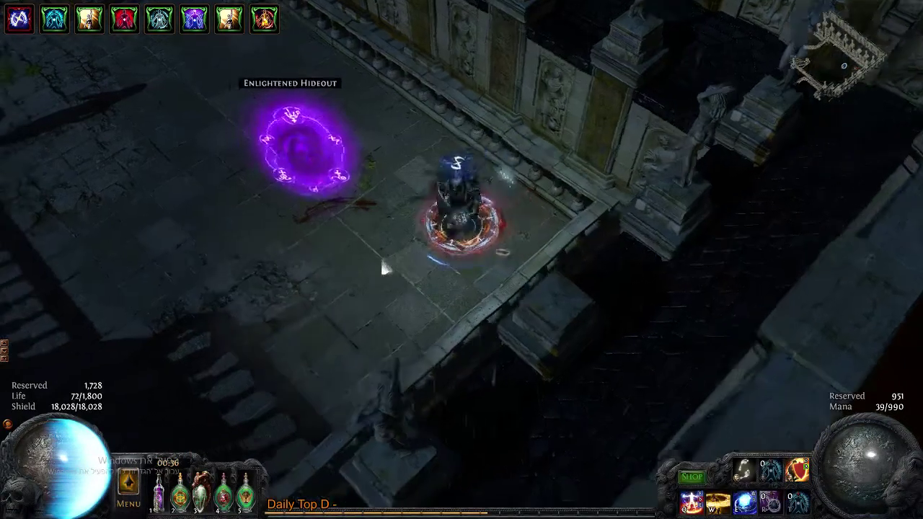
# Step: Enter the hideout, open the stash and use a Journeyman Cartographer's Sextant on the Atlas
pyautogui.press('Tab')
pyautogui.click(467, 146)
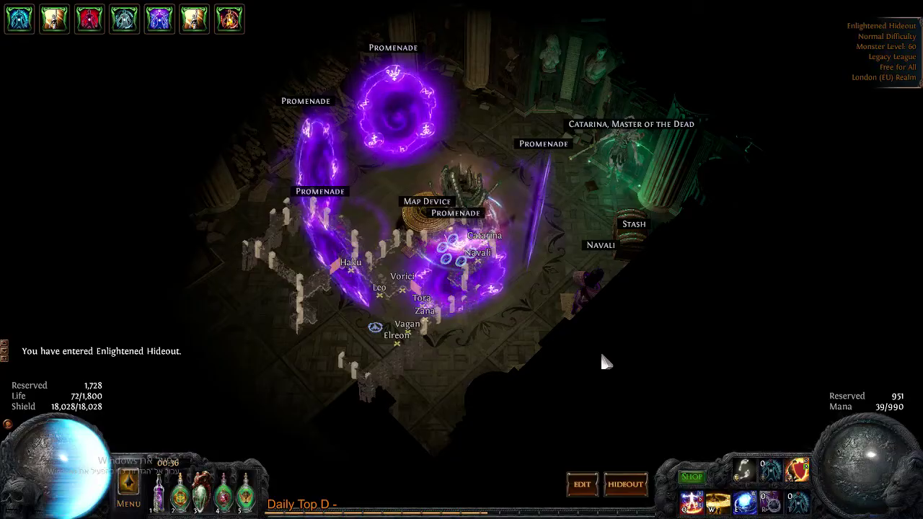
pyautogui.click(634, 225)
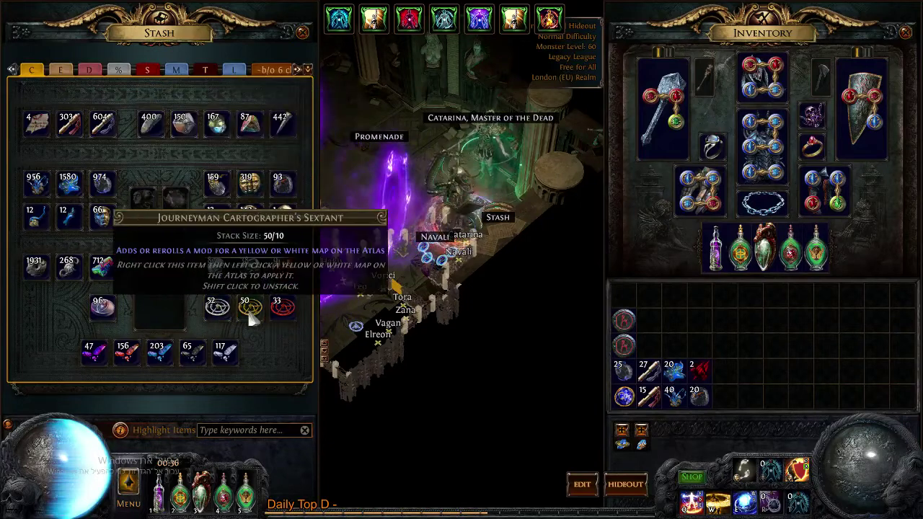
pyautogui.rightClick(268, 305)
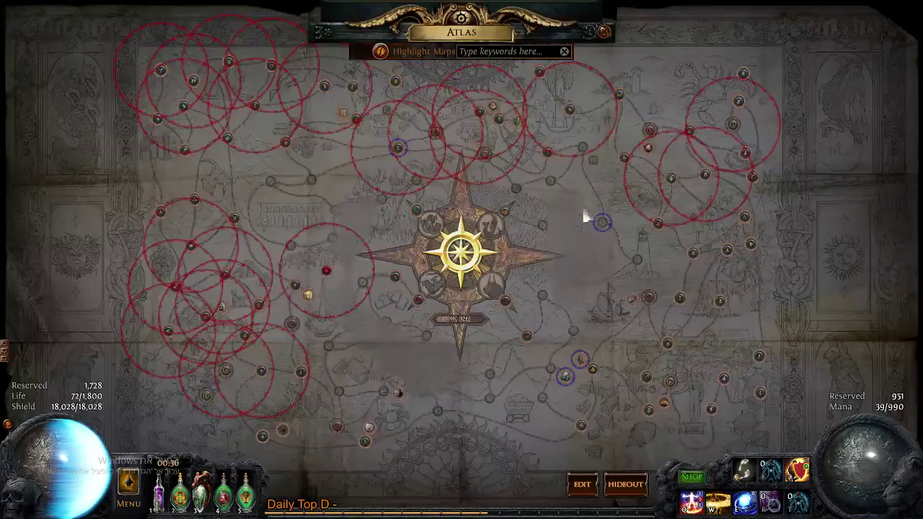
pyautogui.press('Escape')
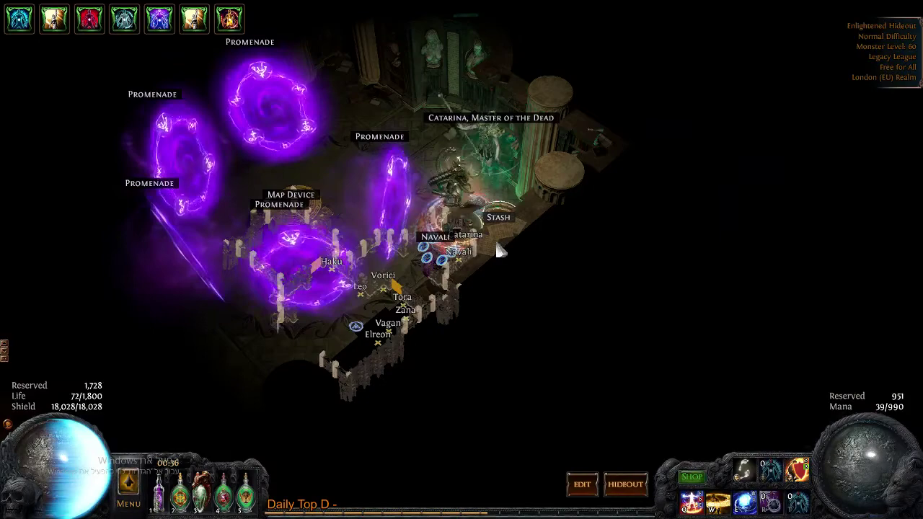
# Step: Check the stash's leaguestone tab of Breach Leaguestones, then bring up the open-windows list
pyautogui.click(498, 220)
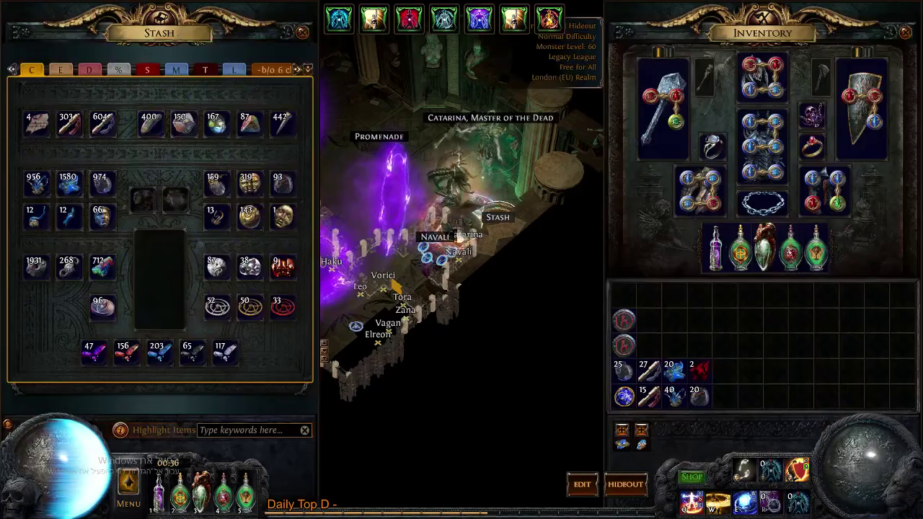
pyautogui.click(234, 69)
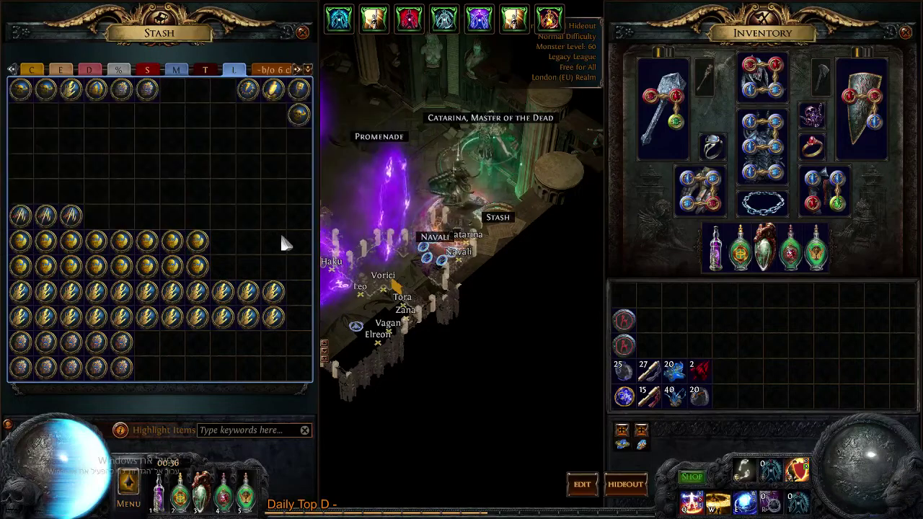
pyautogui.press('Escape')
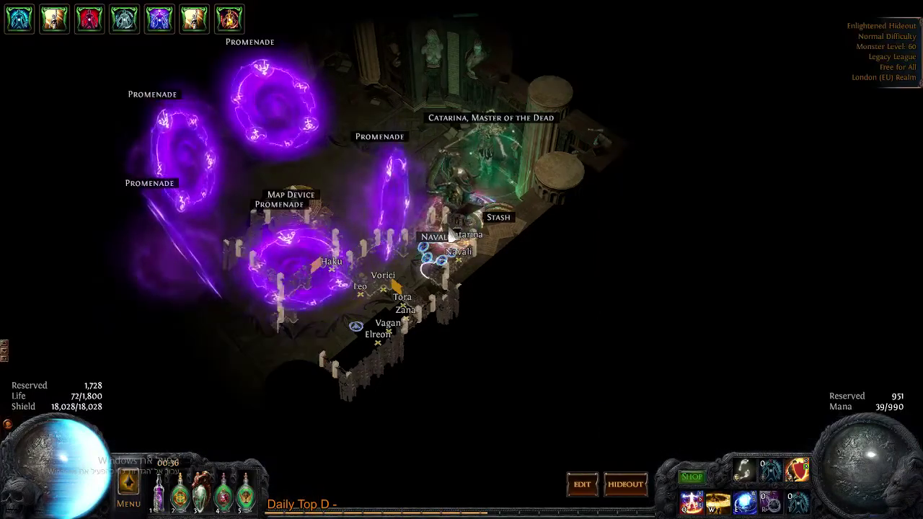
pyautogui.hotkey('alt', 'Tab')
pyautogui.hotkey('alt', 'Tab')
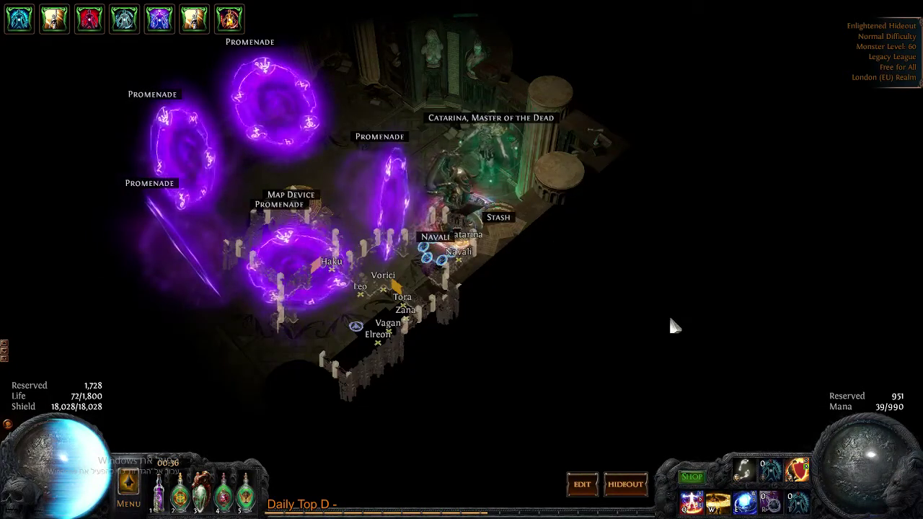
pyautogui.hotkey('alt', 'Tab')
pyautogui.hotkey('alt', 'shift', 'Tab')
pyautogui.hotkey('alt', 'shift', 'Tab')
pyautogui.hotkey('alt', 'shift', 'Tab')
pyautogui.hotkey('alt', 'shift', 'Tab')
pyautogui.hotkey('alt', 'shift', 'Tab')
pyautogui.hotkey('alt', 'shift', 'Tab')
pyautogui.hotkey('alt', 'shift', 'Tab')
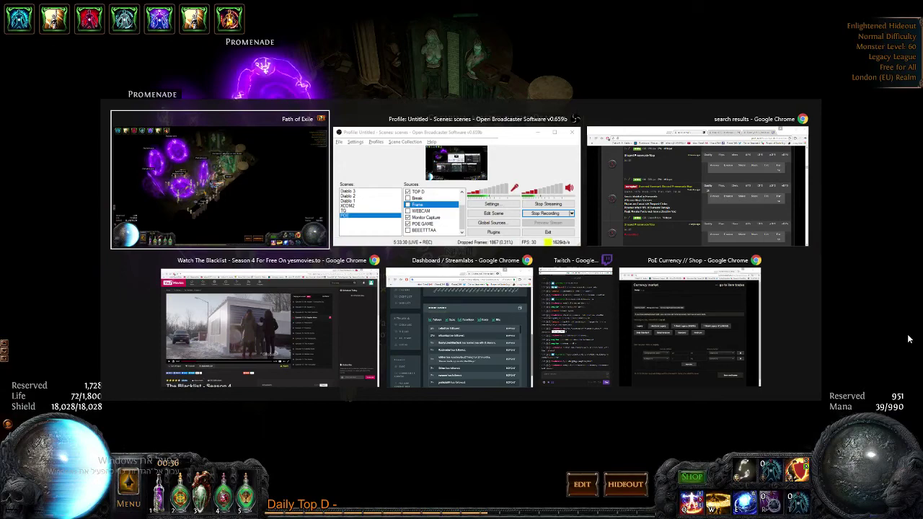
# Step: Delete the 1 Exalted Orb for 90 Chaos offer and save and bump the Legacy shop
pyautogui.hotkey('alt', 'shift', 'Tab')
pyautogui.hotkey('alt', 'shift', 'Tab')
pyautogui.hotkey('alt', 'shift', 'Tab')
pyautogui.hotkey('alt', 'shift', 'Tab')
pyautogui.hotkey('alt', 'shift', 'Tab')
pyautogui.hotkey('alt', 'shift', 'Tab')
pyautogui.hotkey('alt', 'shift', 'Tab')
pyautogui.hotkey('alt', 'shift', 'Tab')
pyautogui.hotkey('alt', 'shift', 'Tab')
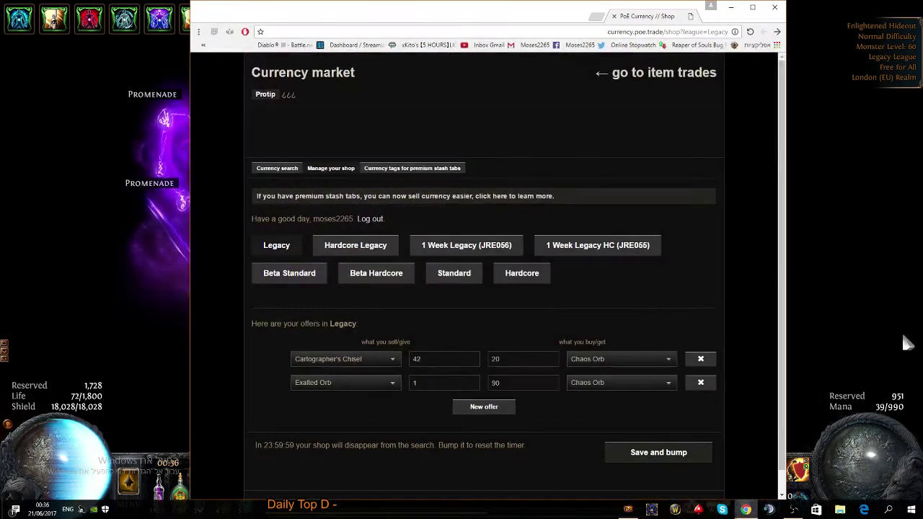
pyautogui.scroll(-1, 677, 269)
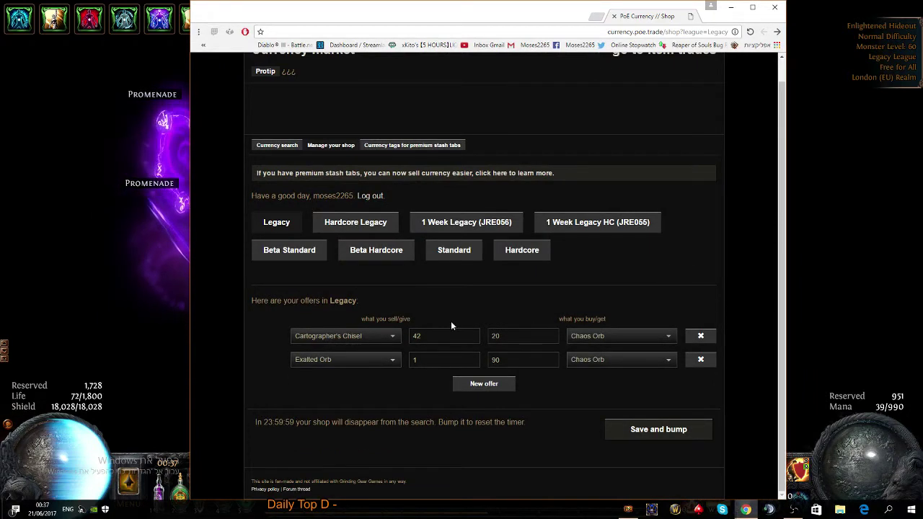
pyautogui.click(701, 362)
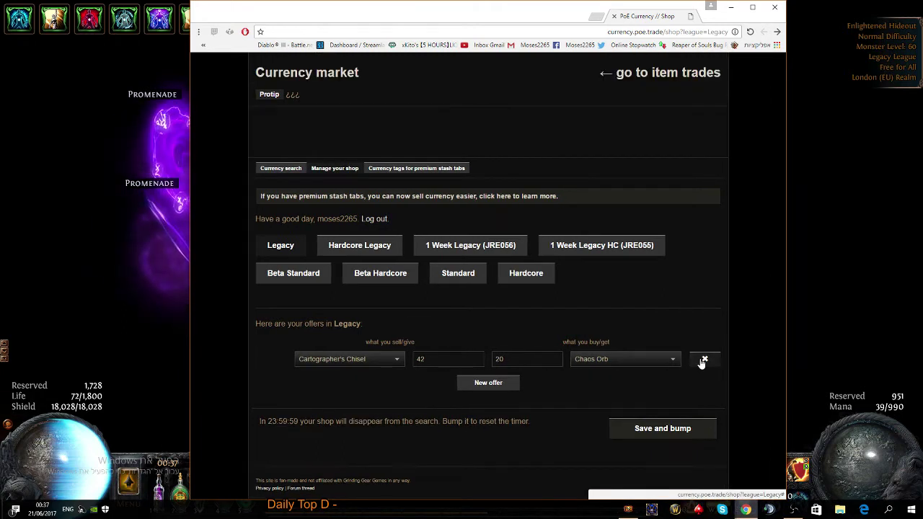
pyautogui.click(689, 432)
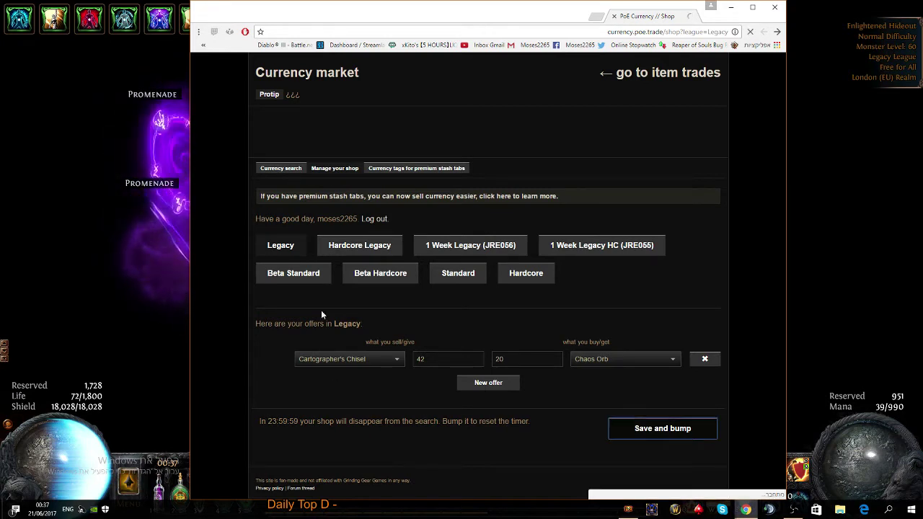
# Step: Search Chaos Orb wanted for Exalted Orb offered, finding a best rate of 92 chaos
pyautogui.click(281, 169)
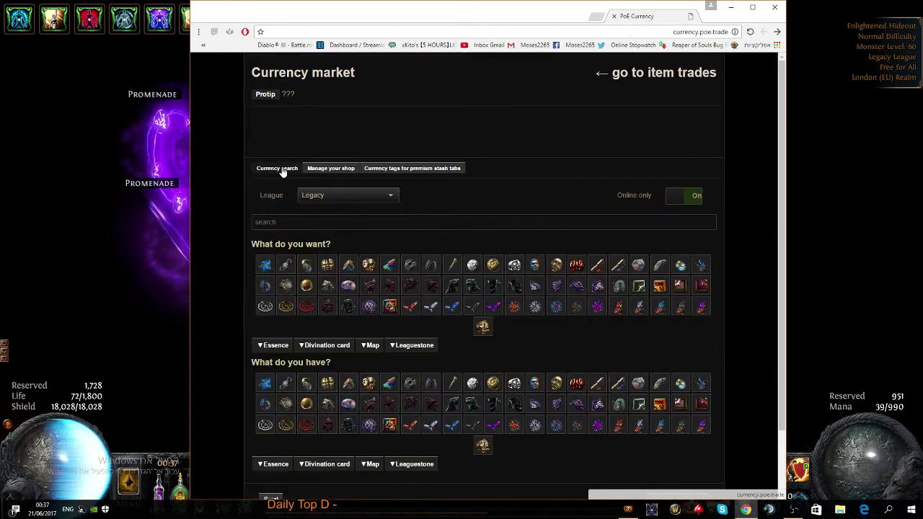
pyautogui.click(329, 265)
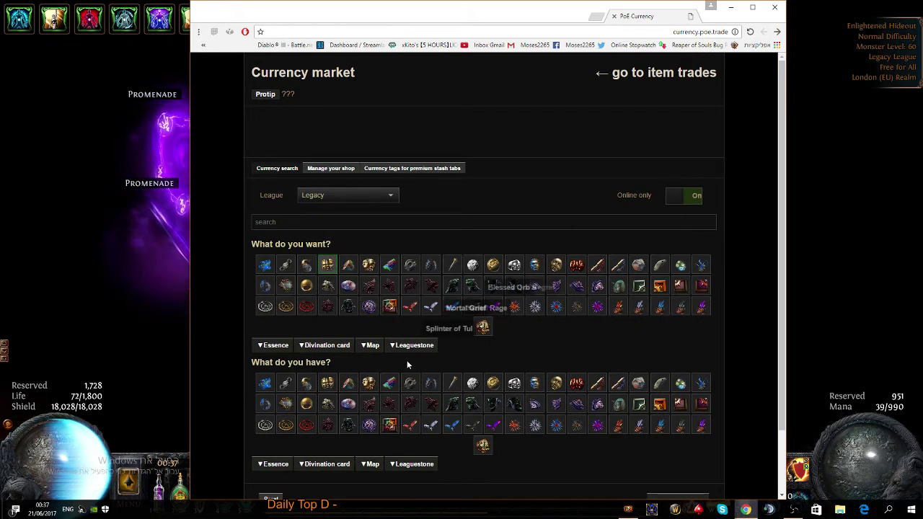
pyautogui.click(369, 384)
pyautogui.scroll(-1, 504, 325)
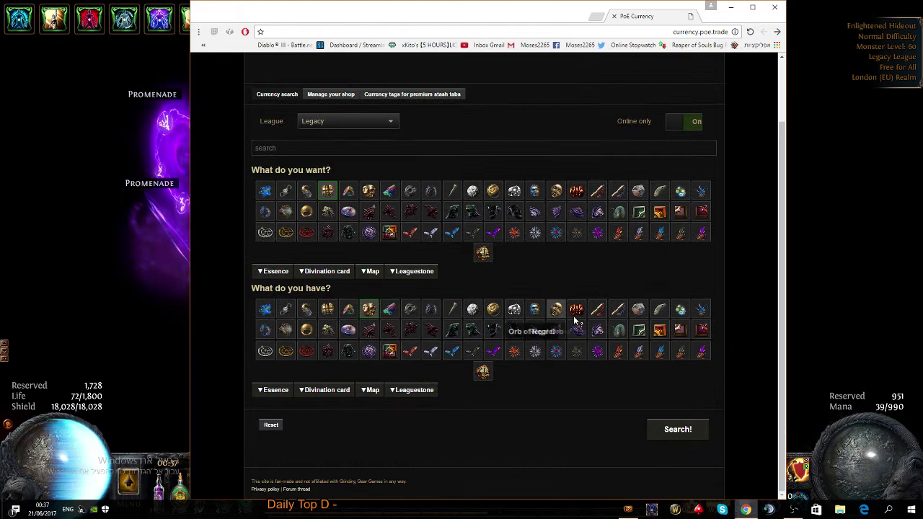
pyautogui.click(655, 436)
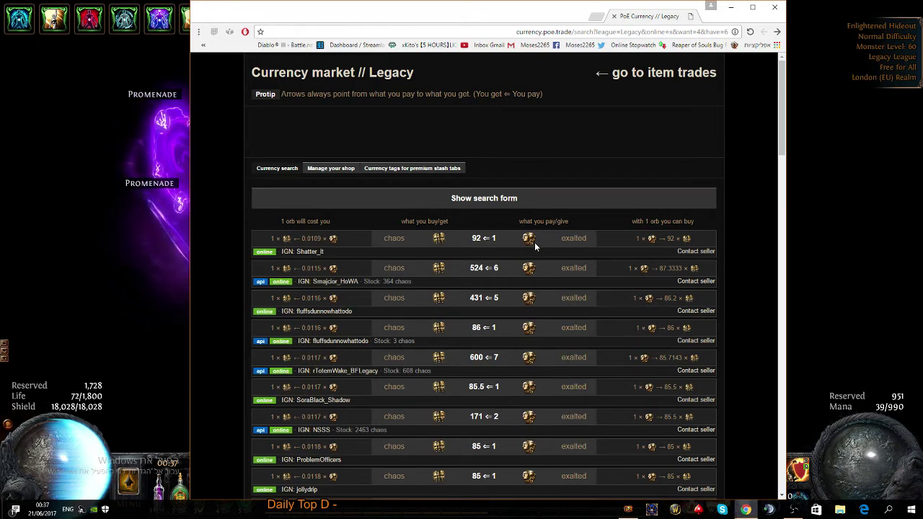
pyautogui.click(703, 251)
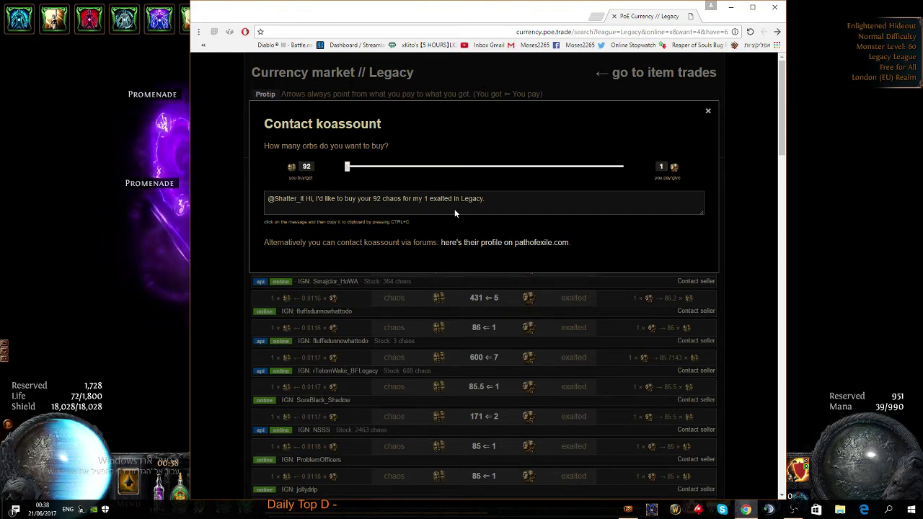
pyautogui.click(709, 111)
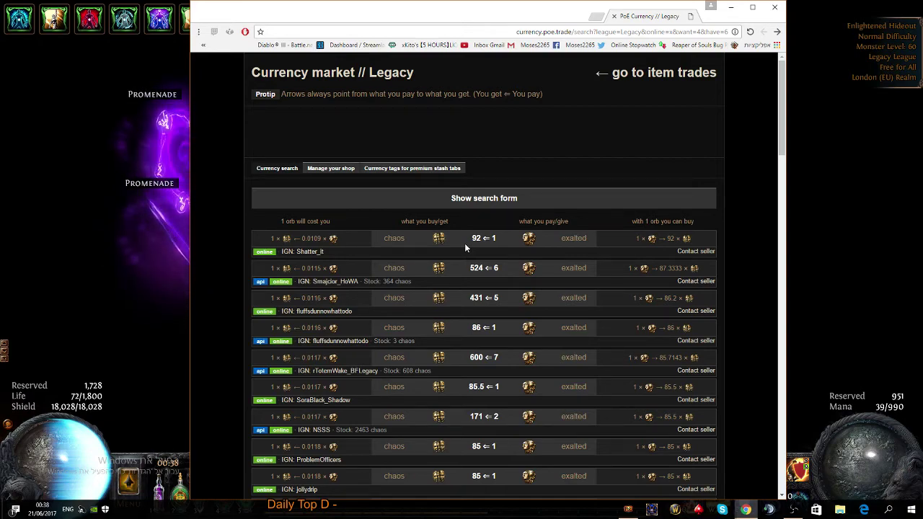
# Step: Review the chaos-for-Exalted Orb listings, then re-expand the currency search form above them
pyautogui.scroll(-3, 491, 305)
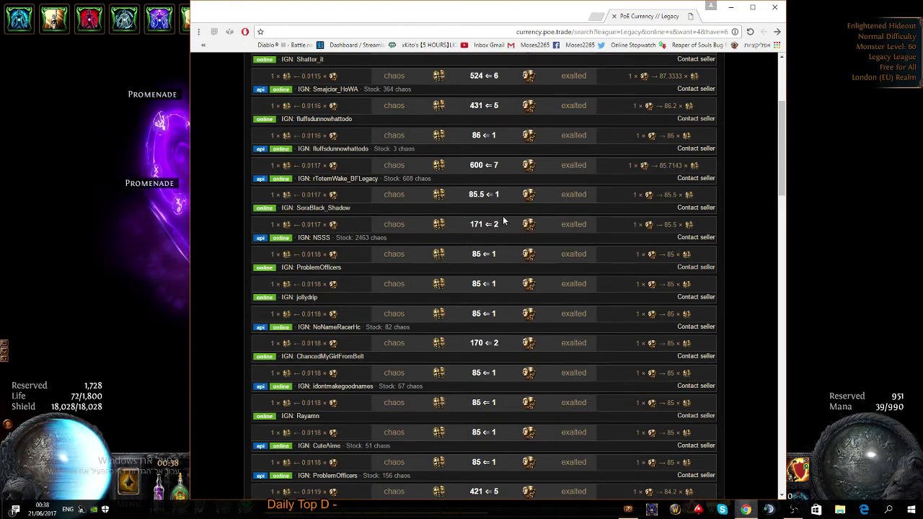
pyautogui.scroll(3, 503, 222)
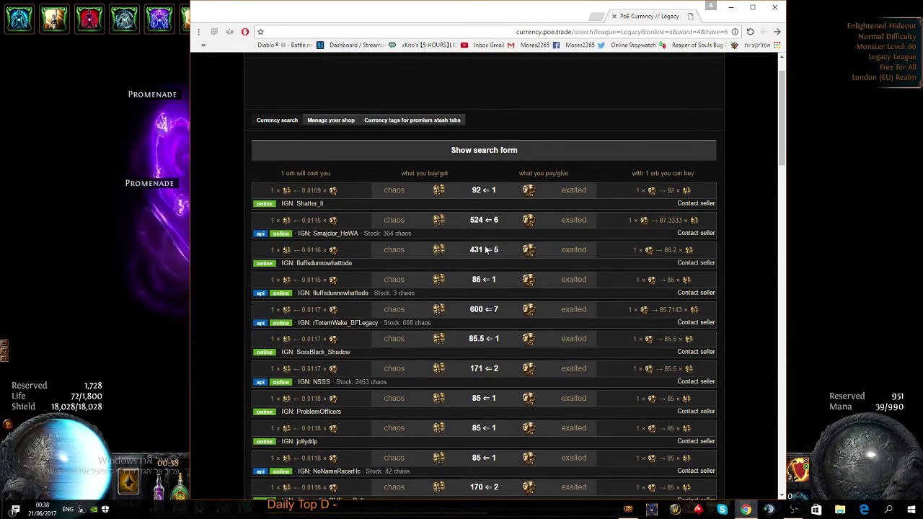
pyautogui.scroll(-2, 478, 250)
pyautogui.scroll(1, 478, 250)
pyautogui.click(485, 109)
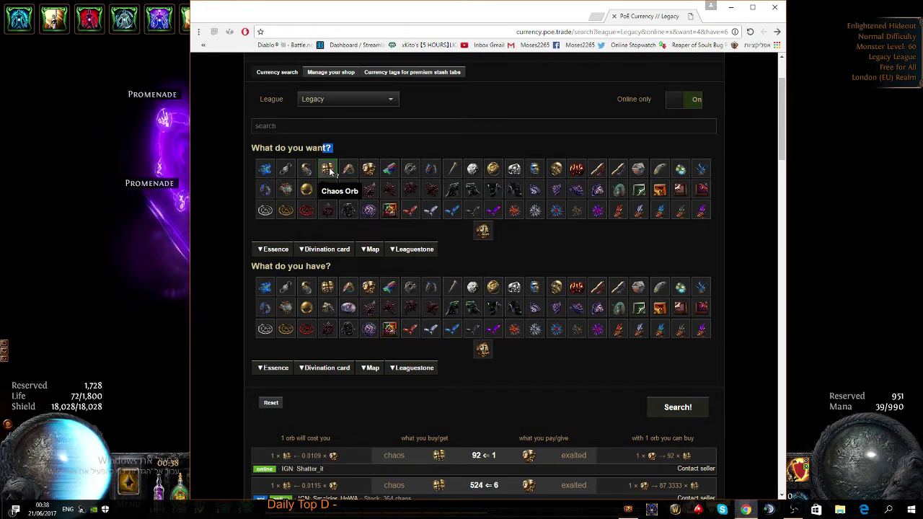
# Step: Search chaos offers for Ancient Reliquary Key (up to 103 chaos each), then re-expand the form
pyautogui.click(482, 351)
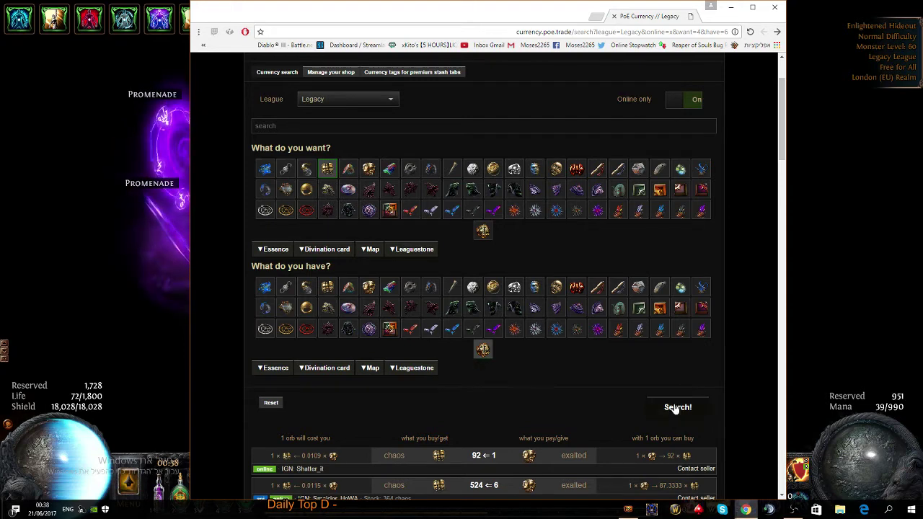
pyautogui.click(670, 403)
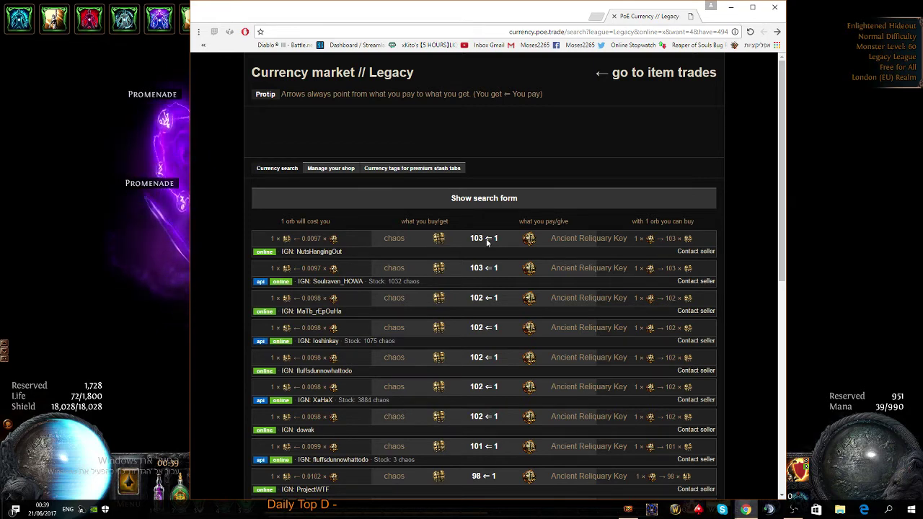
pyautogui.click(537, 202)
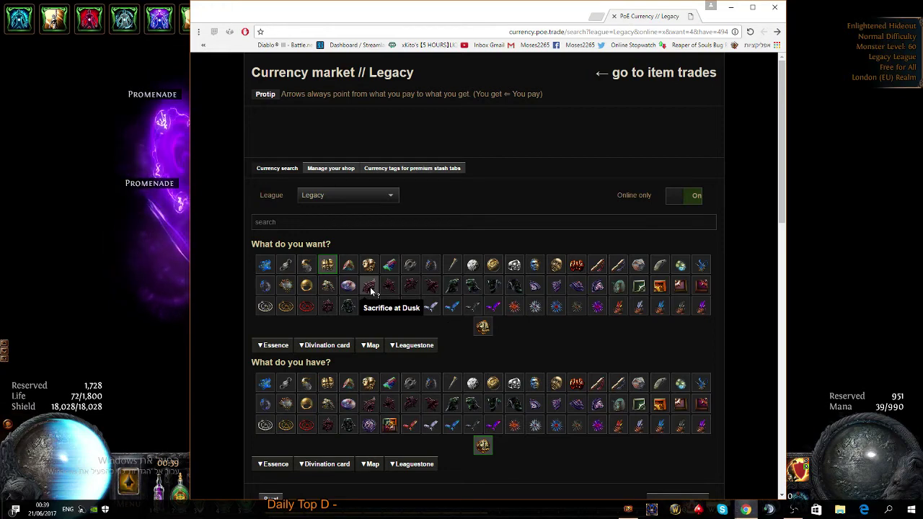
# Step: Search Chaos Orb wanted for Sacrifice at Midnight (up to 3 chaos each), then re-expand the form
pyautogui.click(327, 265)
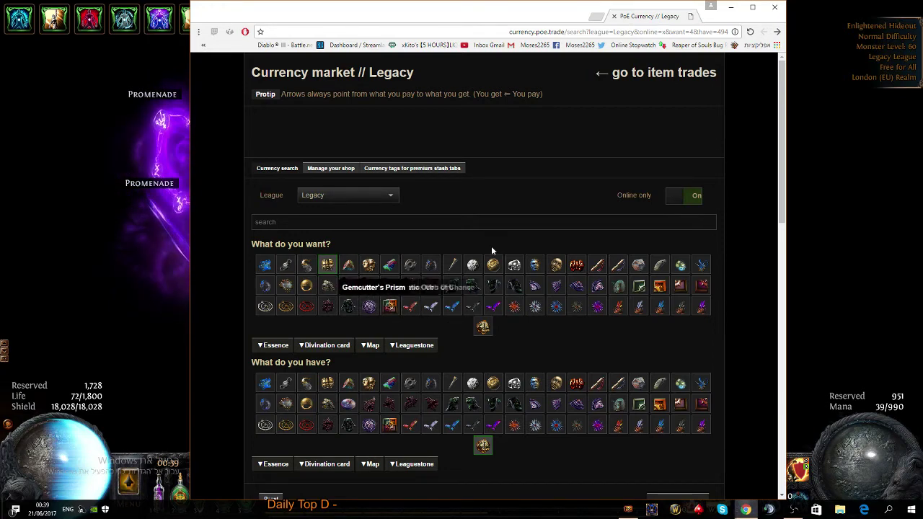
pyautogui.click(389, 404)
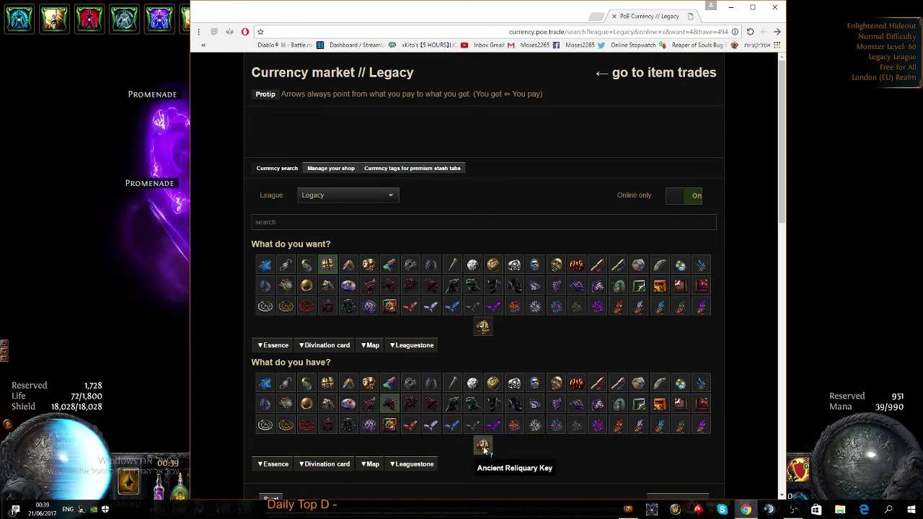
pyautogui.scroll(-1, 575, 305)
pyautogui.click(662, 408)
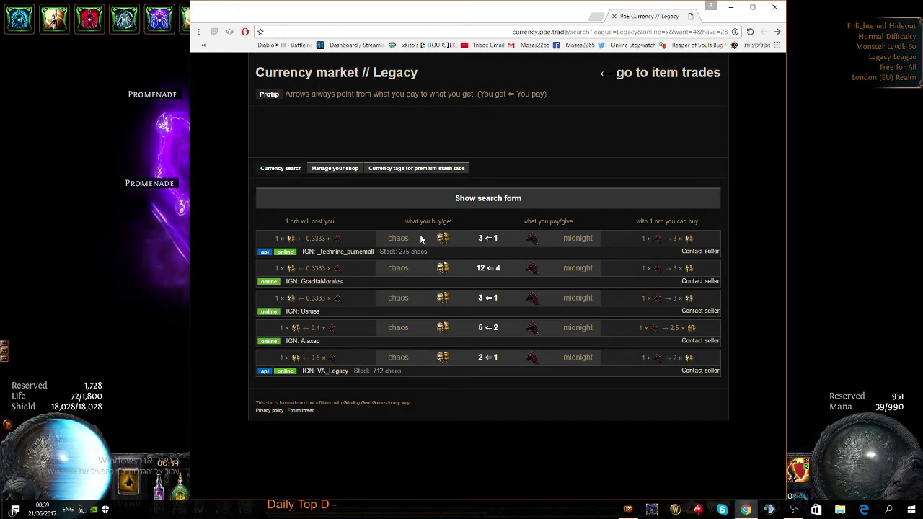
pyautogui.click(437, 198)
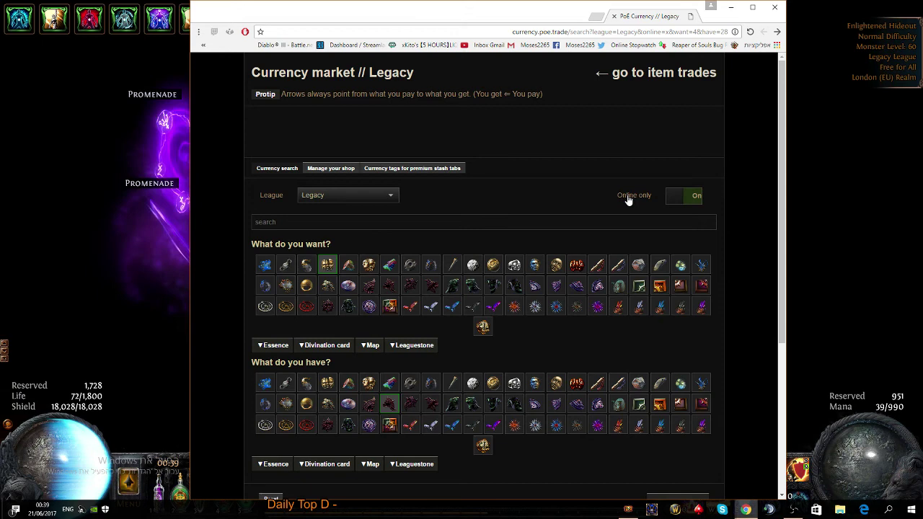
# Step: Switch to the Legacy item trade search page and look over its form with Type and Base set to any
pyautogui.click(658, 72)
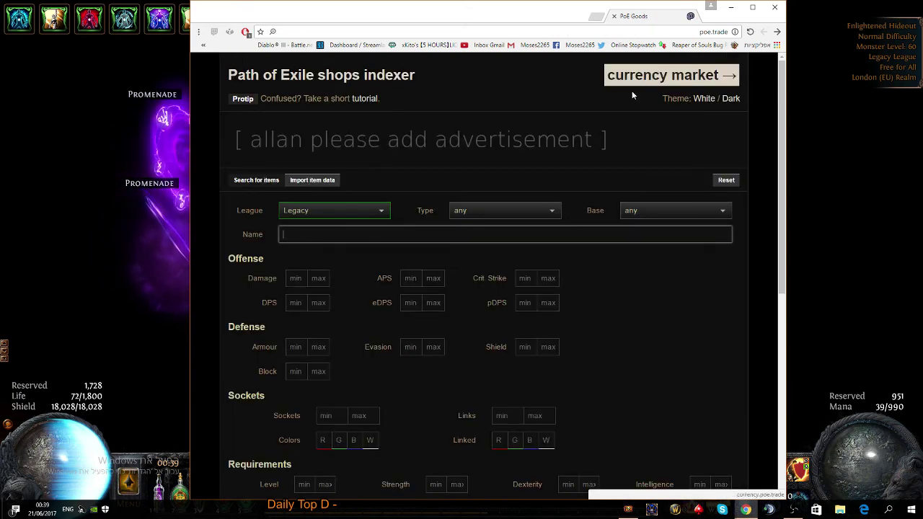
pyautogui.scroll(-1, 620, 294)
pyautogui.scroll(-2, 627, 294)
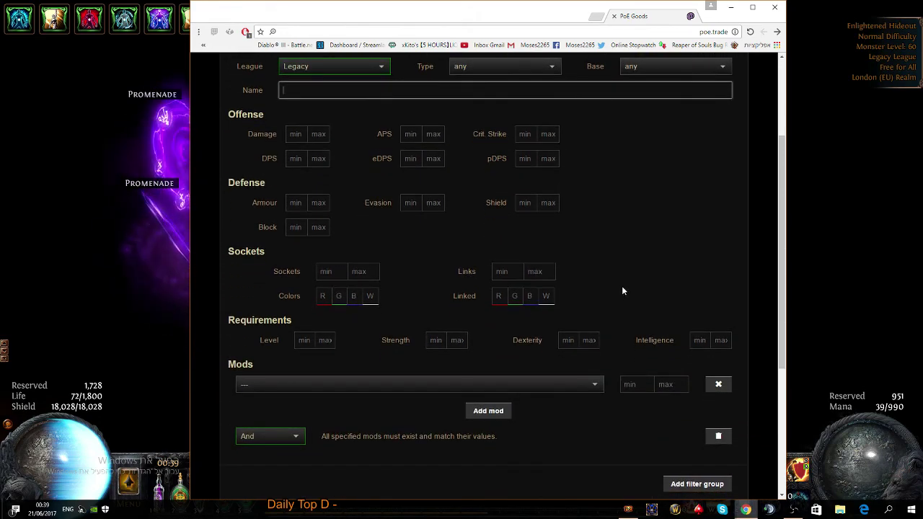
pyautogui.scroll(1, 623, 291)
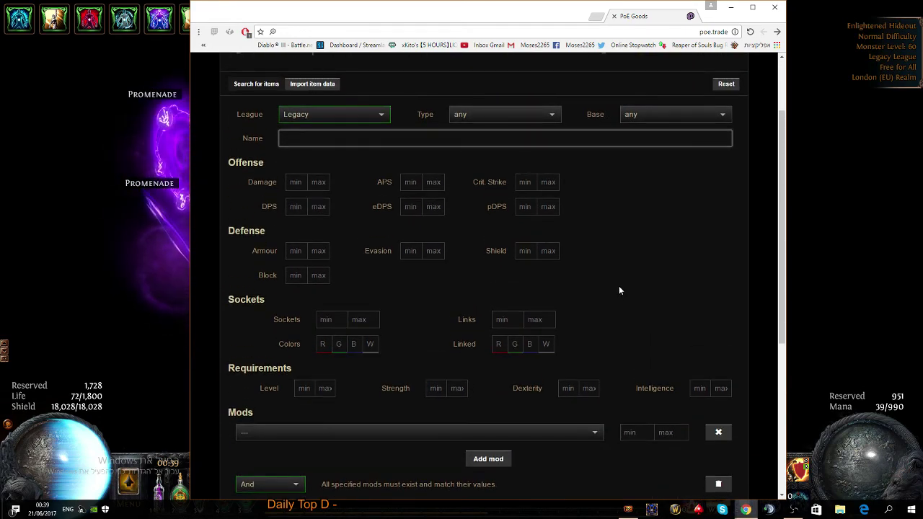